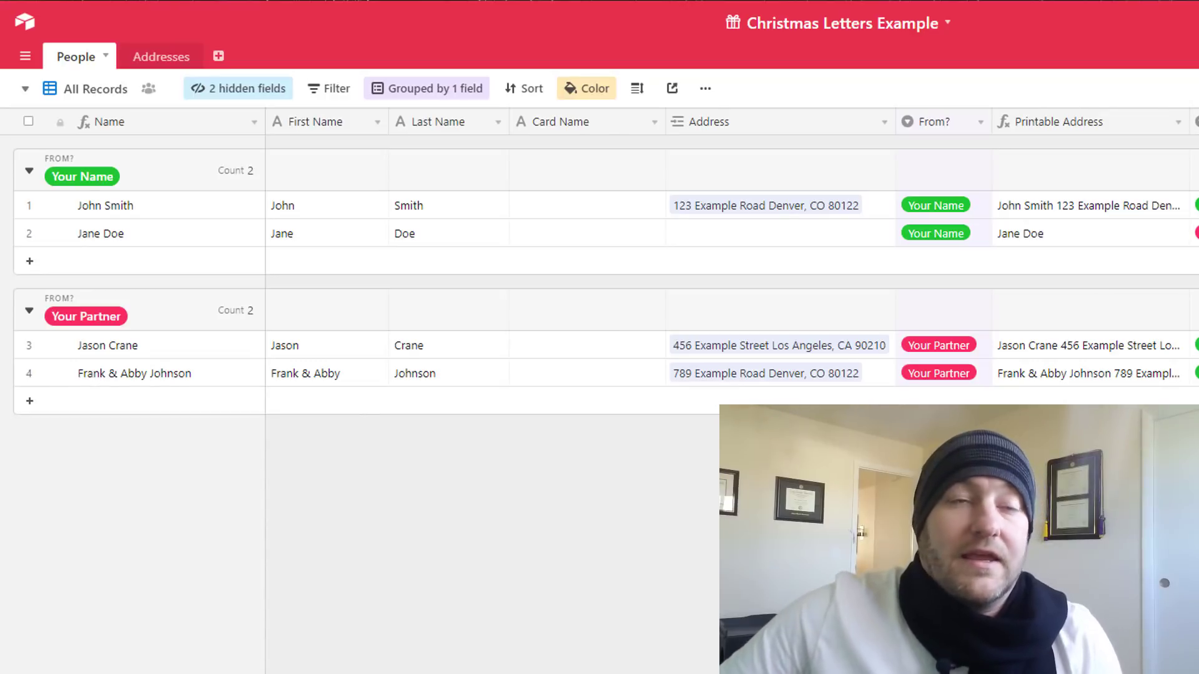
Step: Set the People table's row height to Tall
{"action": "left_click", "coordinate": [637, 89]}
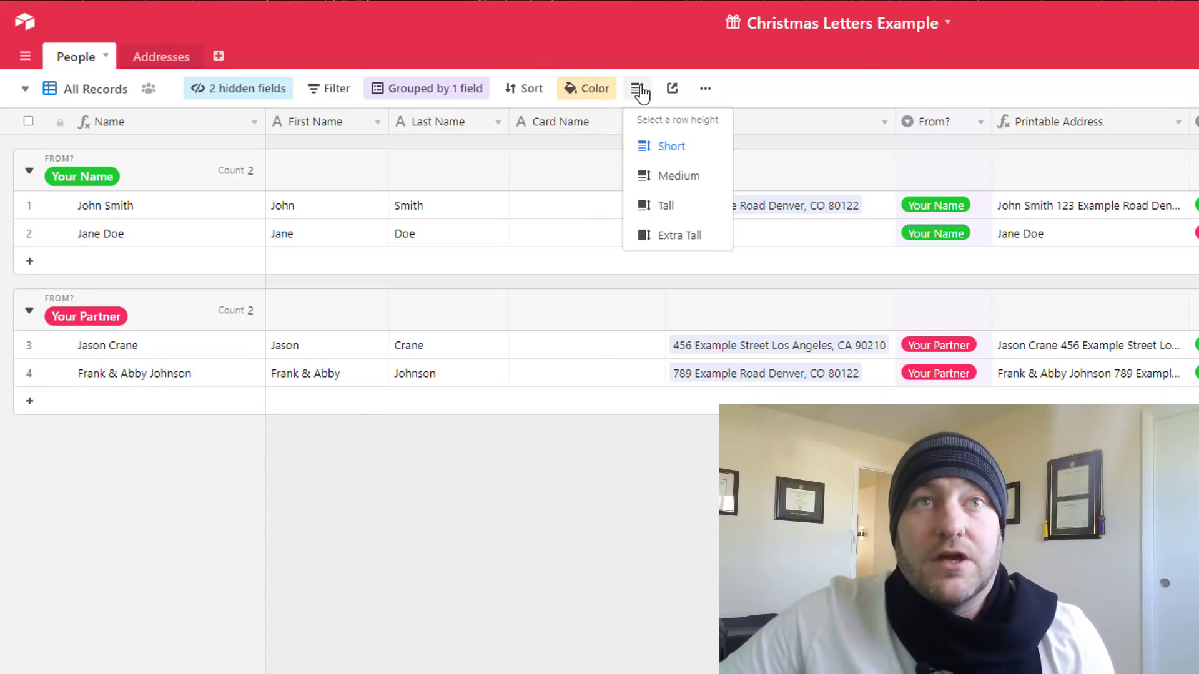
{"action": "left_click", "coordinate": [670, 208]}
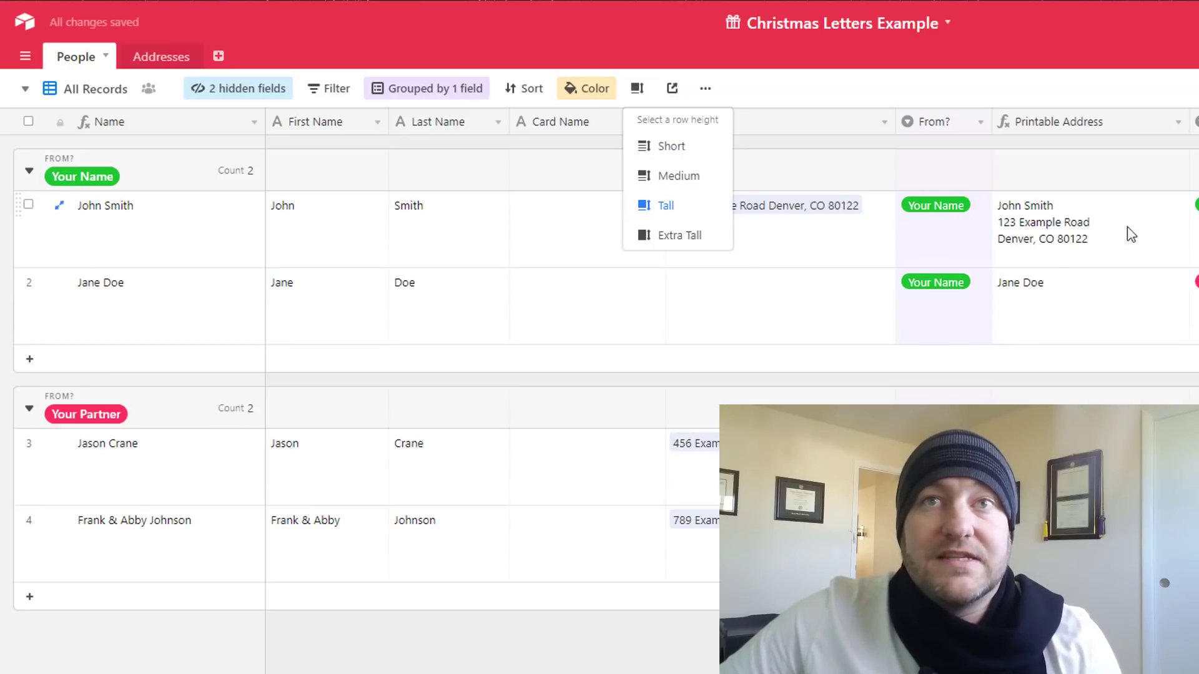
{"action": "left_click", "coordinate": [1068, 236]}
{"action": "left_click", "coordinate": [1024, 237]}
{"action": "left_click", "coordinate": [601, 224]}
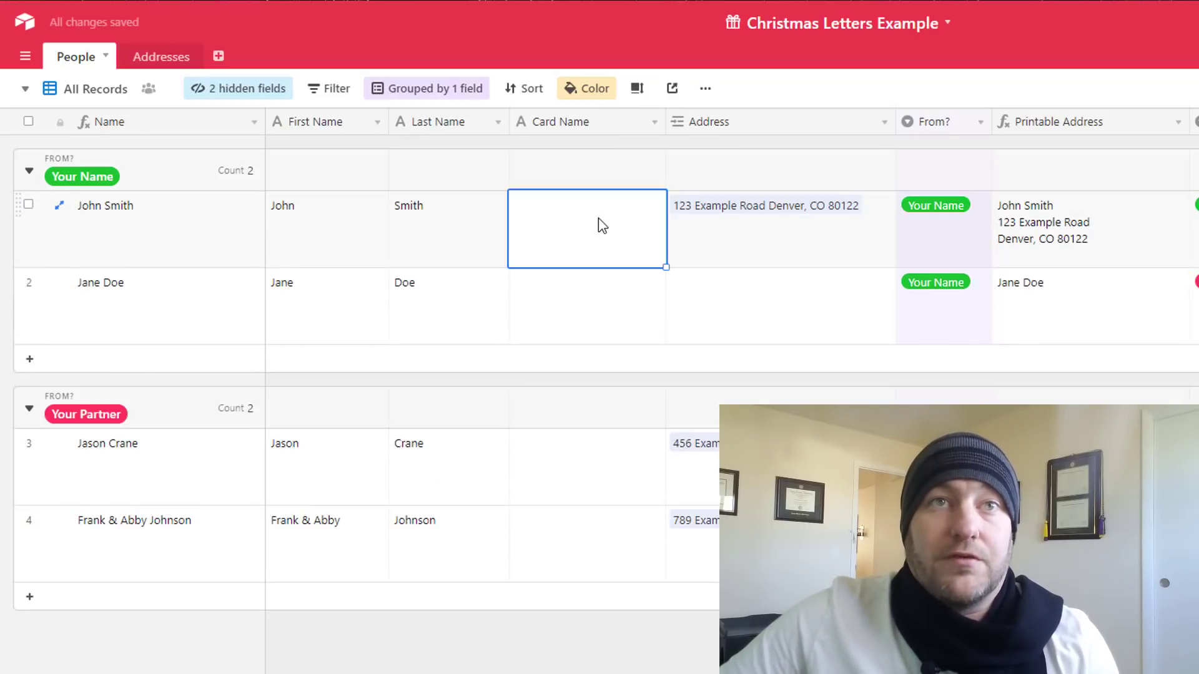
Step: Review the hidden fields list, then select John Smith's Name and first name cells
{"action": "left_click", "coordinate": [221, 95]}
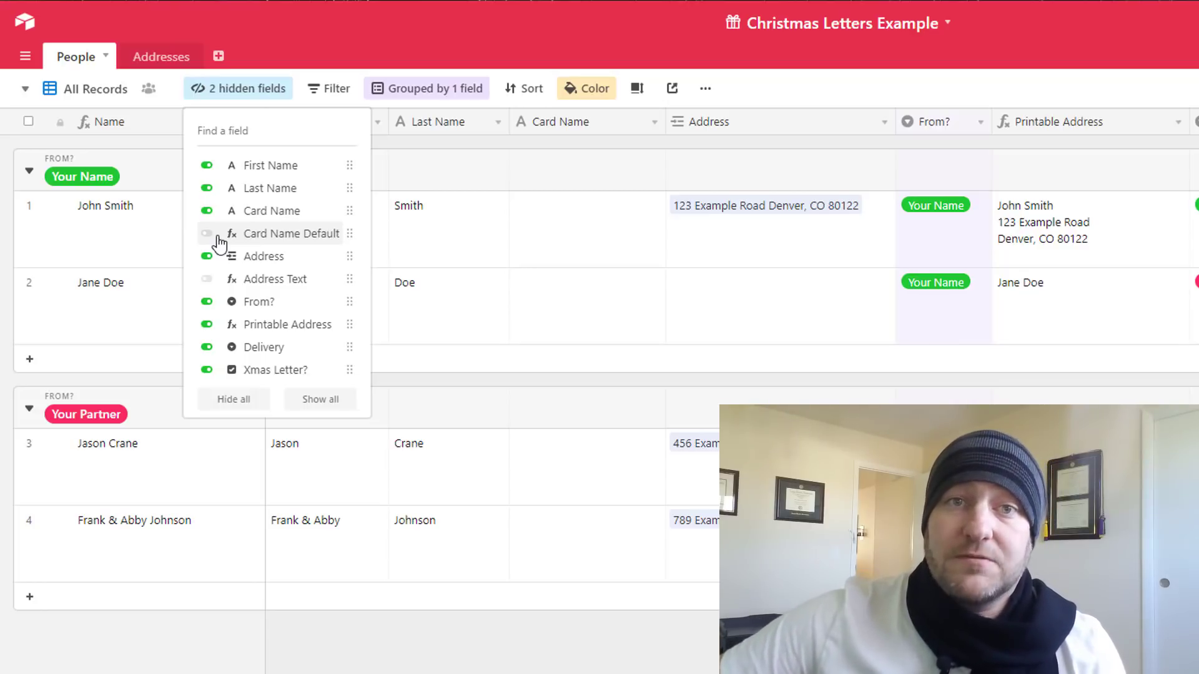
{"action": "left_click", "coordinate": [346, 44]}
{"action": "left_click", "coordinate": [239, 222]}
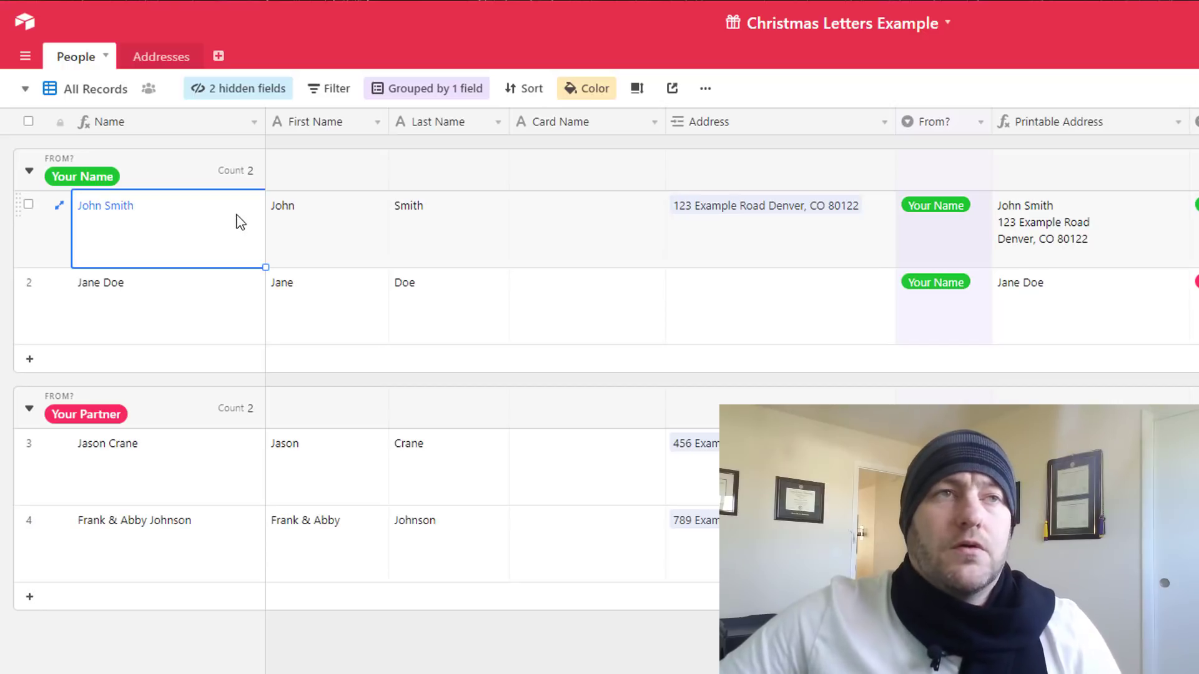
{"action": "left_click", "coordinate": [348, 243]}
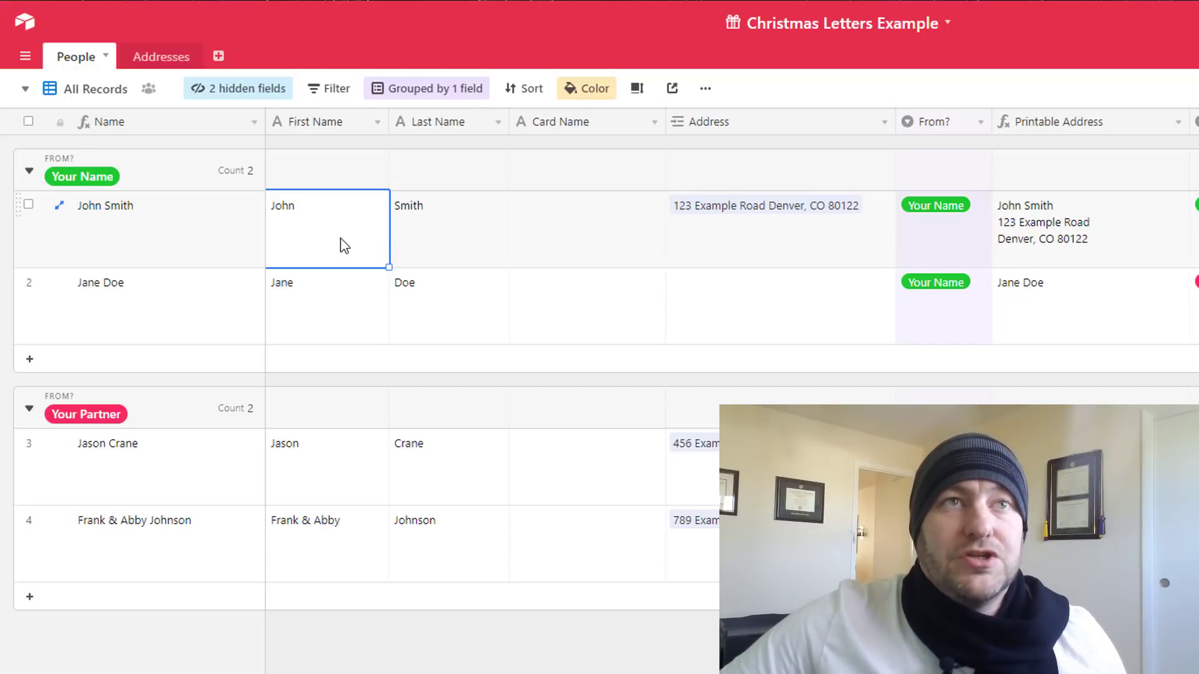
Step: Add a Your Name group record with First Name 'Example' and Last Name 'Person'
{"action": "left_click", "coordinate": [354, 365]}
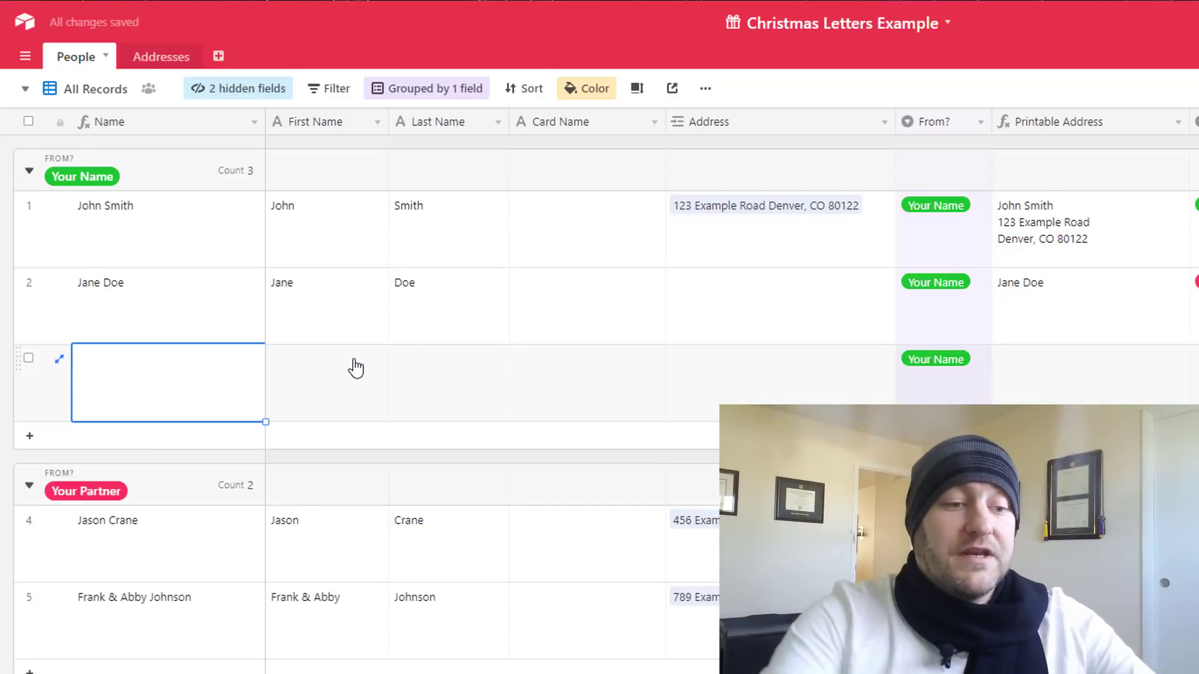
{"action": "left_click", "coordinate": [356, 368]}
{"action": "type", "text": "Example"}
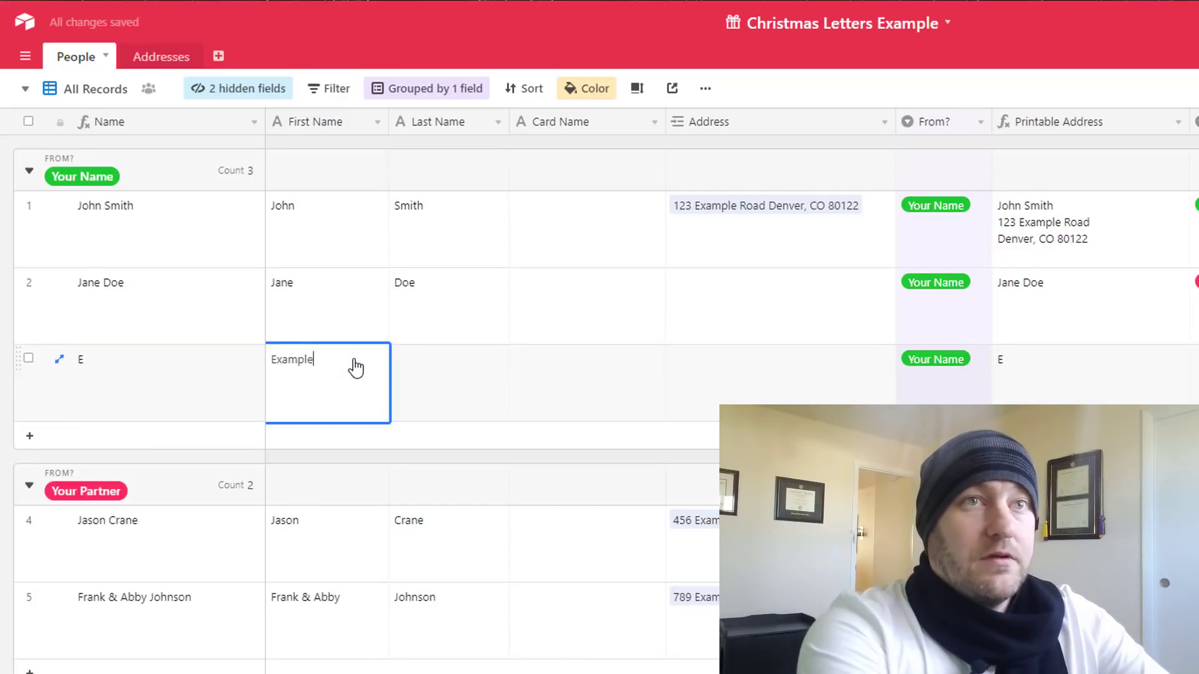
{"action": "key", "text": "Tab"}
{"action": "type", "text": "Person"}
{"action": "key", "text": "Tab"}
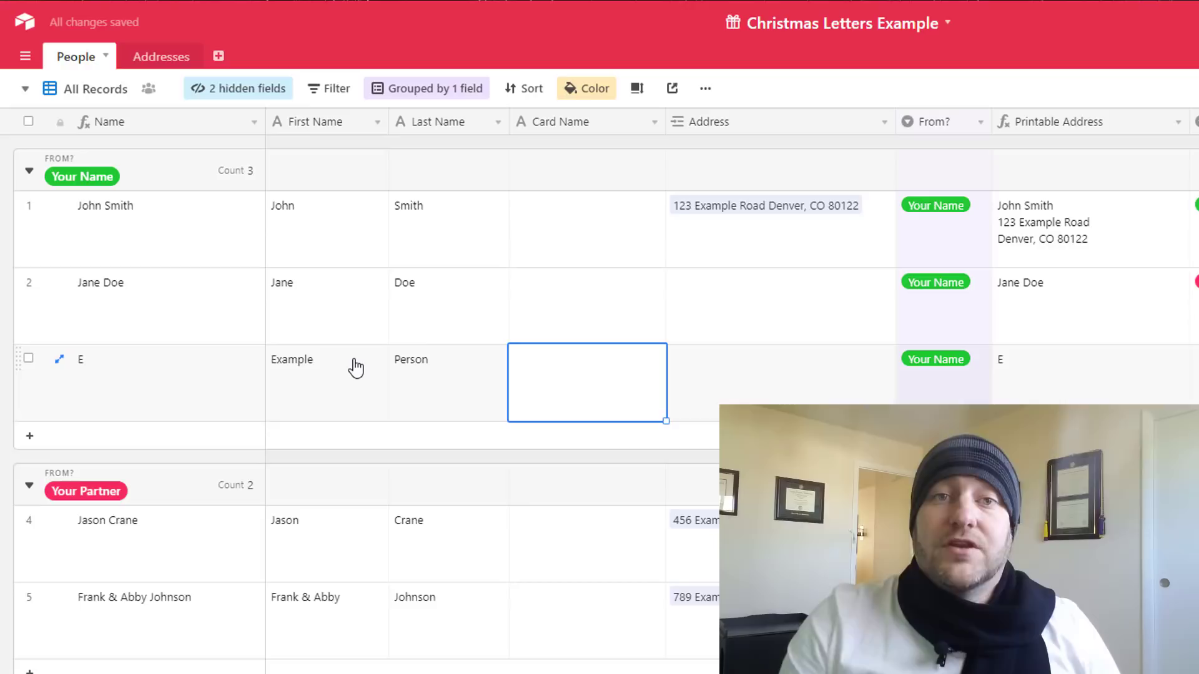
{"action": "type", "text": "x"}
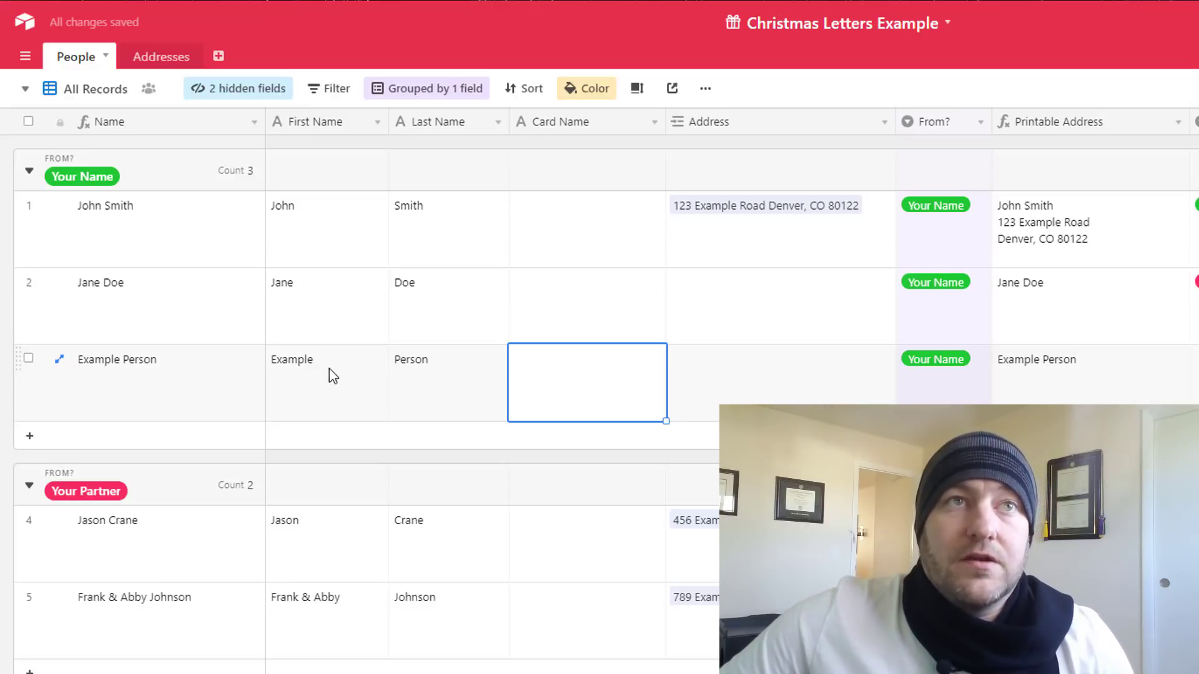
{"action": "left_click", "coordinate": [329, 369]}
{"action": "left_click", "coordinate": [453, 392]}
{"action": "left_click", "coordinate": [566, 391]}
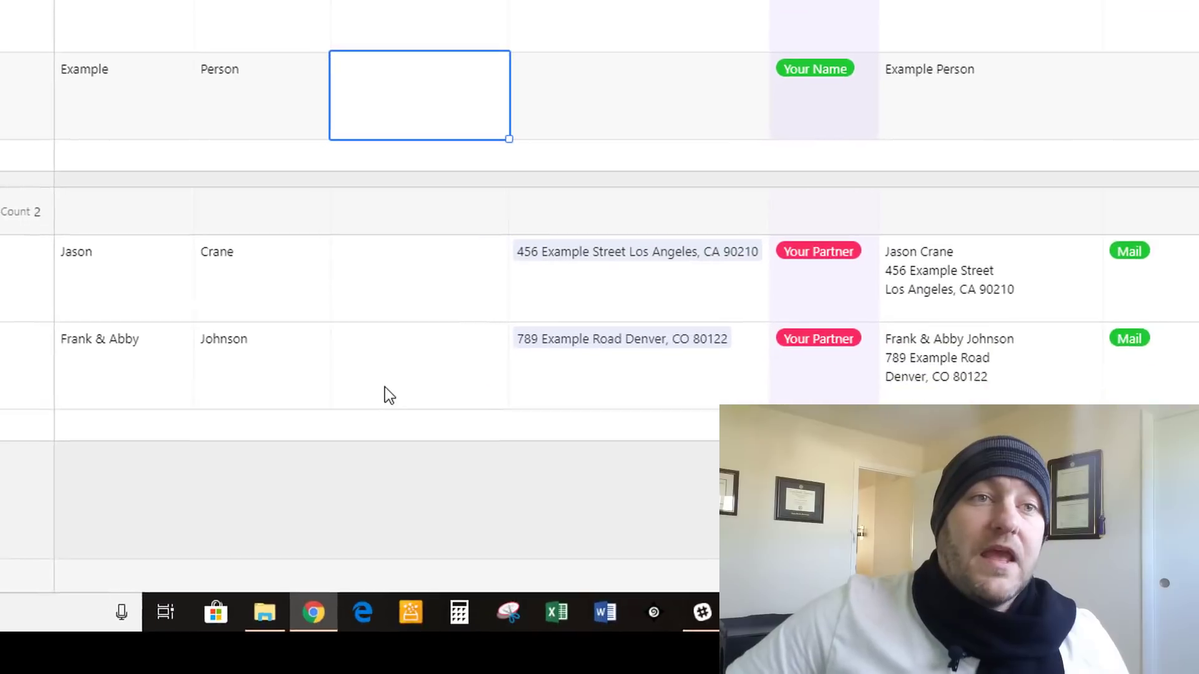
Step: Enter 'The Johnson Family' as the Johnsons' Card Name and check their updated printable address
{"action": "left_click", "coordinate": [193, 643]}
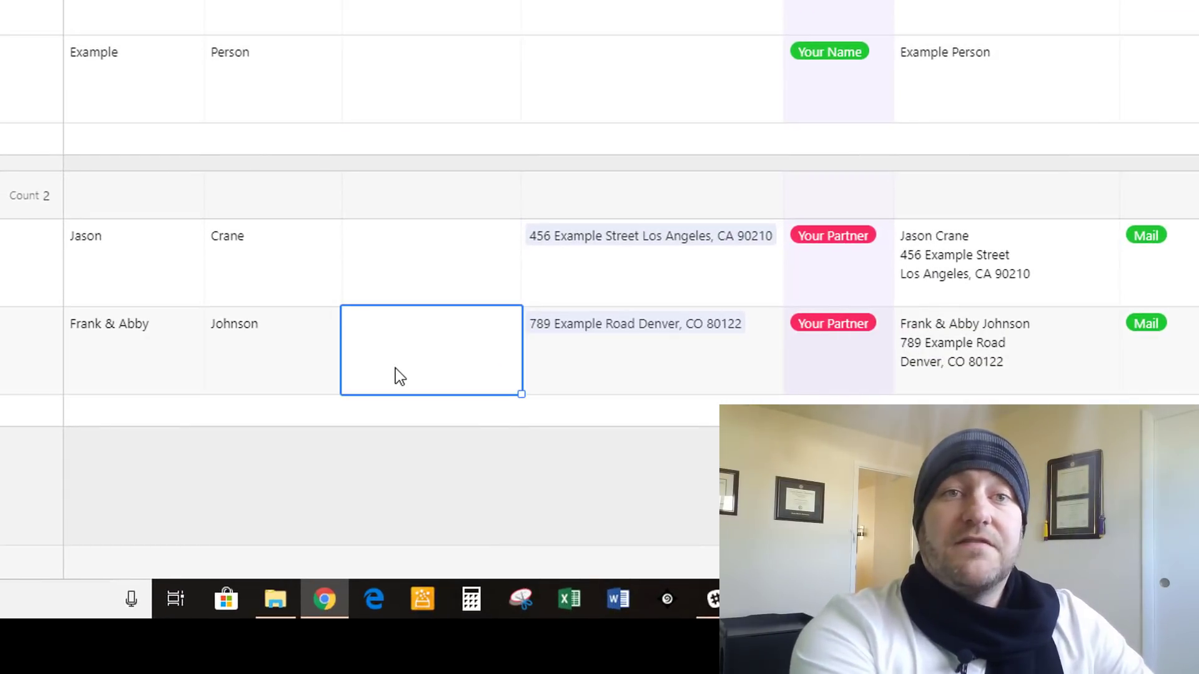
{"action": "left_click", "coordinate": [984, 332]}
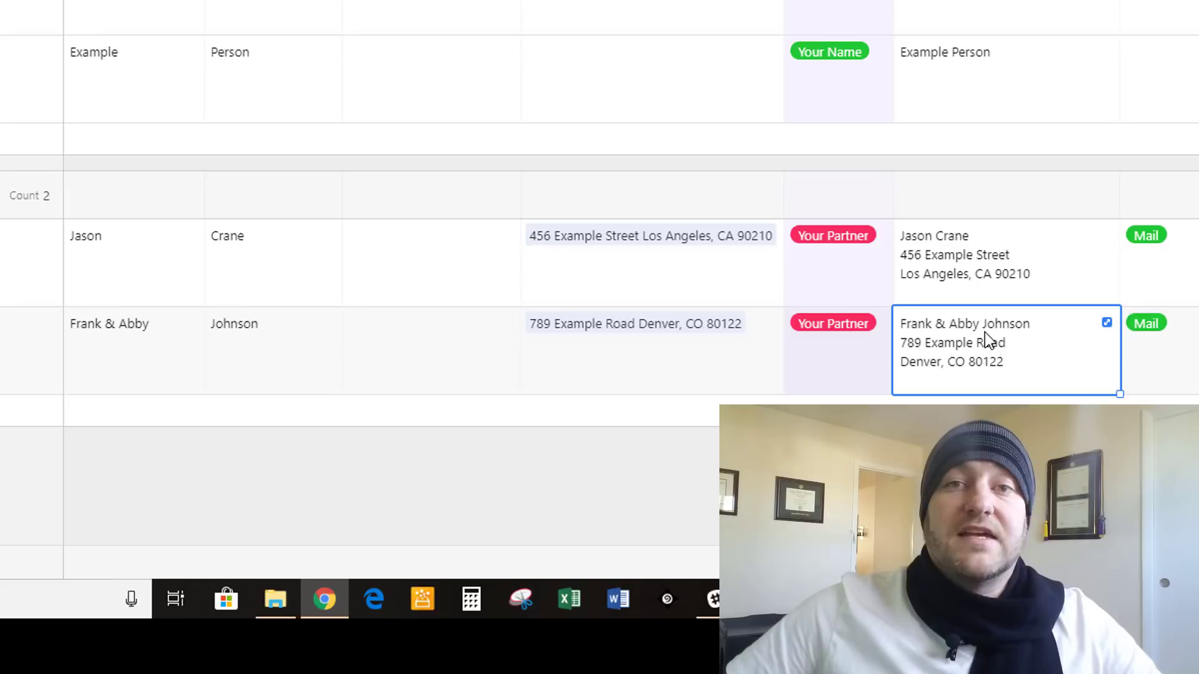
{"action": "left_click", "coordinate": [444, 359]}
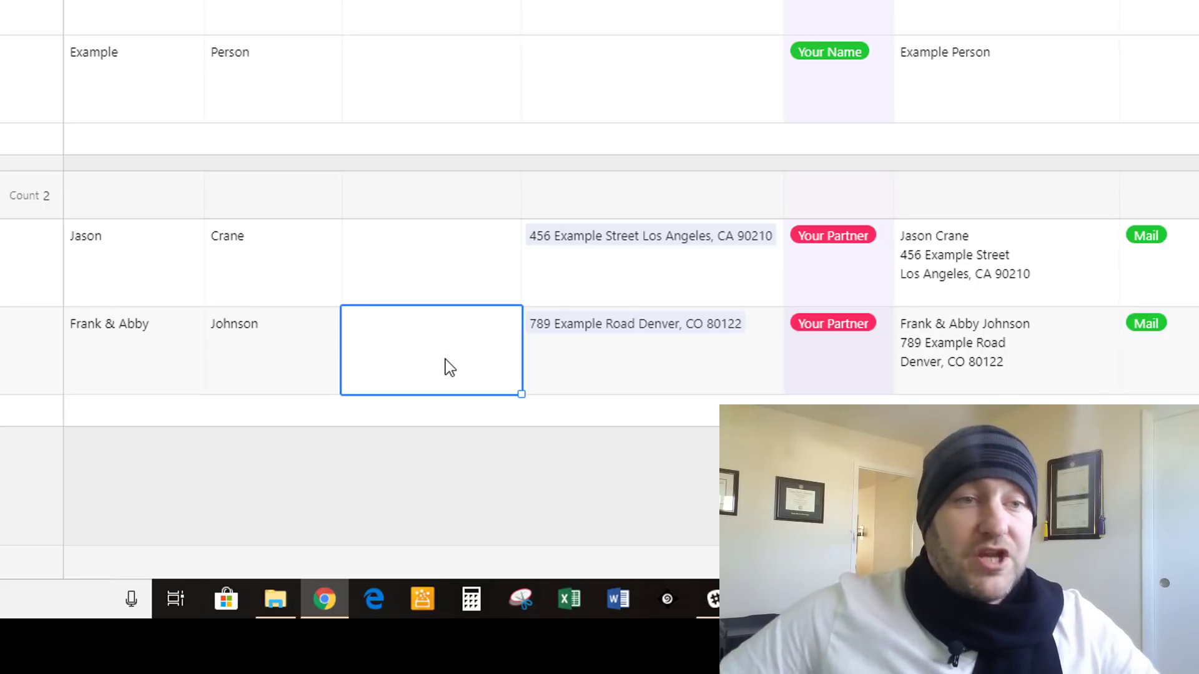
{"action": "type", "text": "The John"}
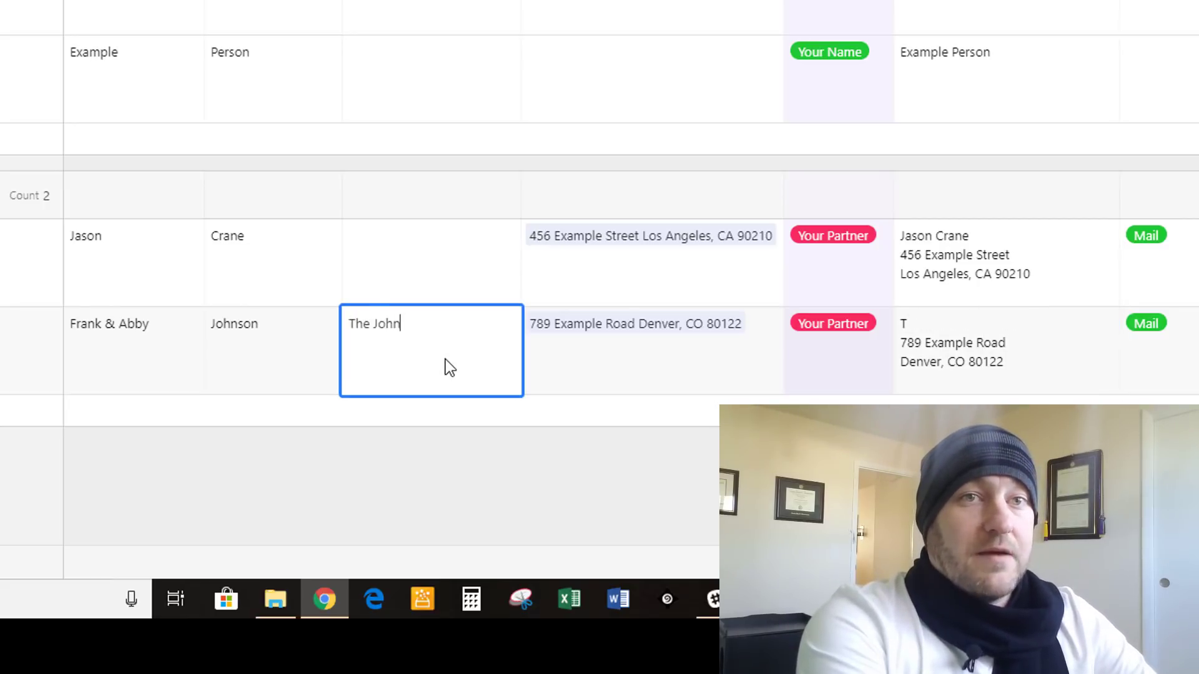
{"action": "type", "text": "son Family"}
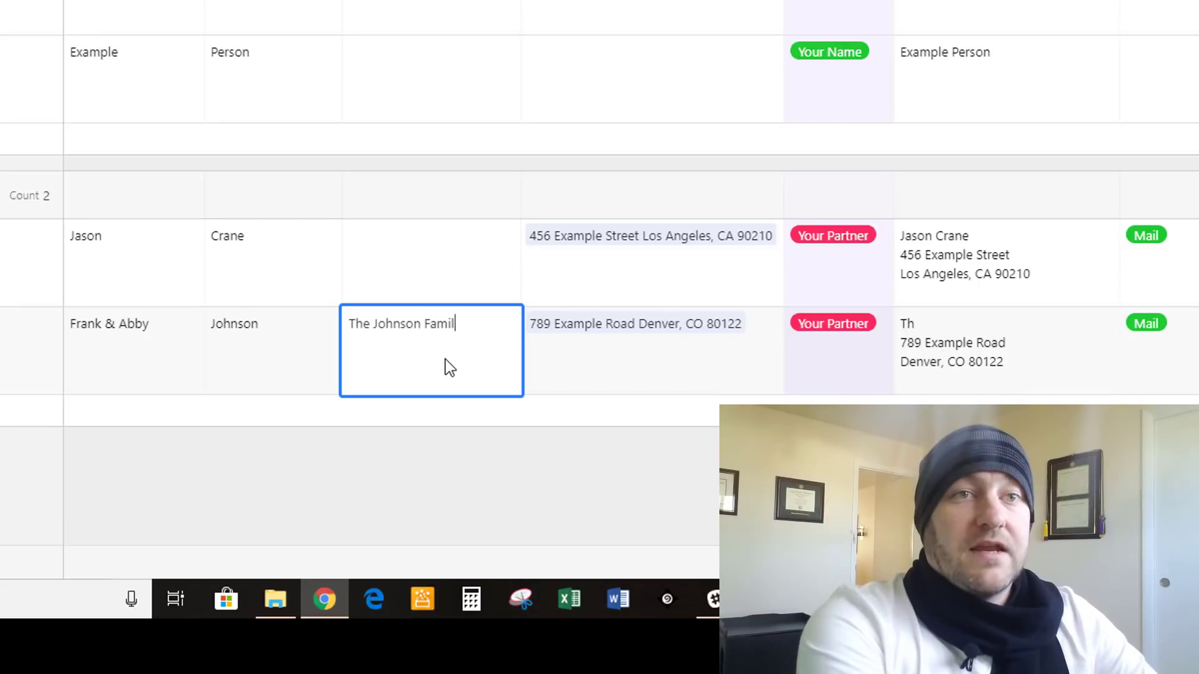
{"action": "key", "text": "Tab"}
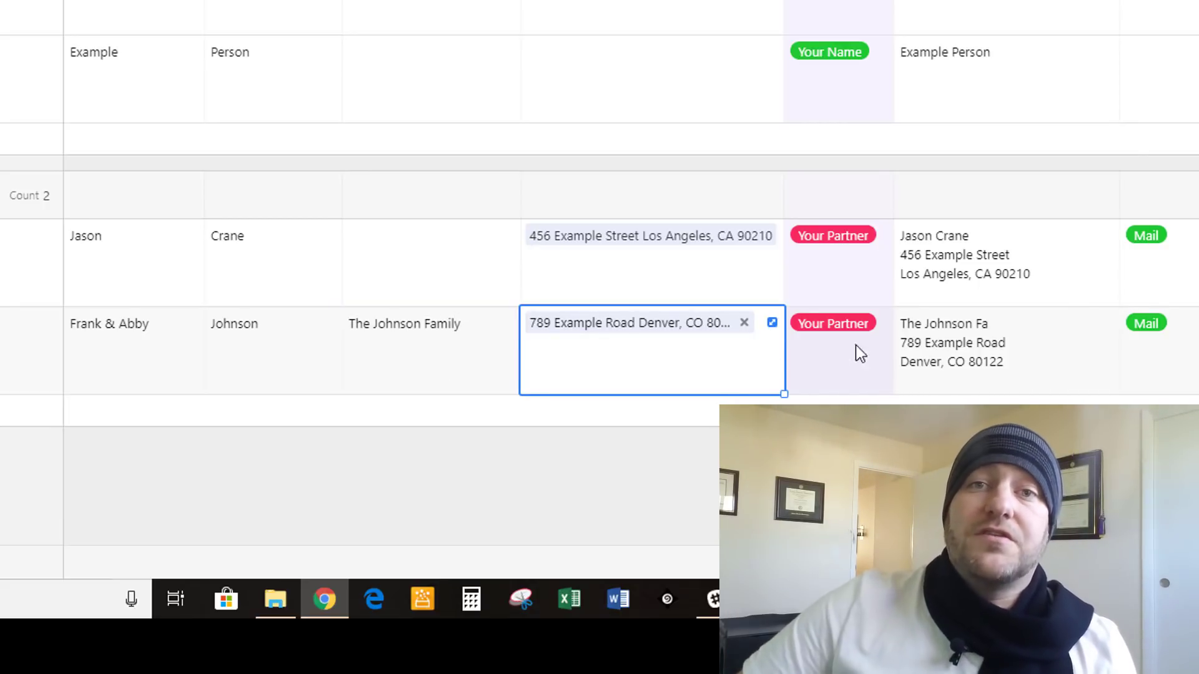
{"action": "left_click", "coordinate": [959, 344]}
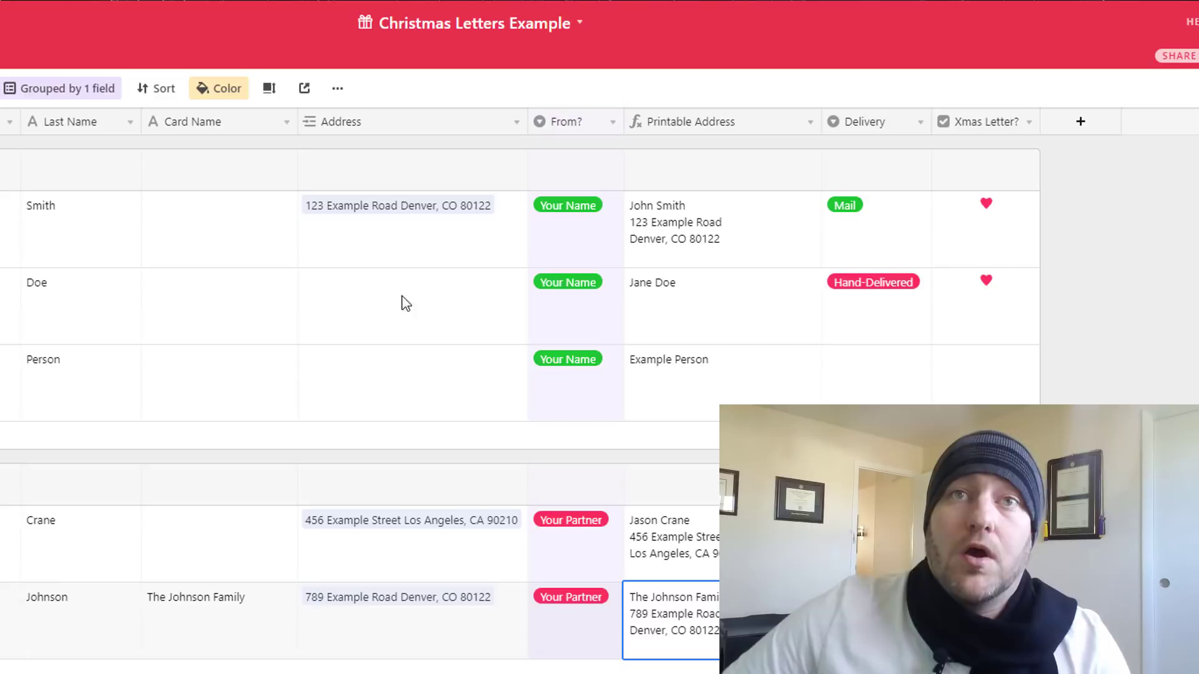
{"action": "left_click", "coordinate": [597, 253]}
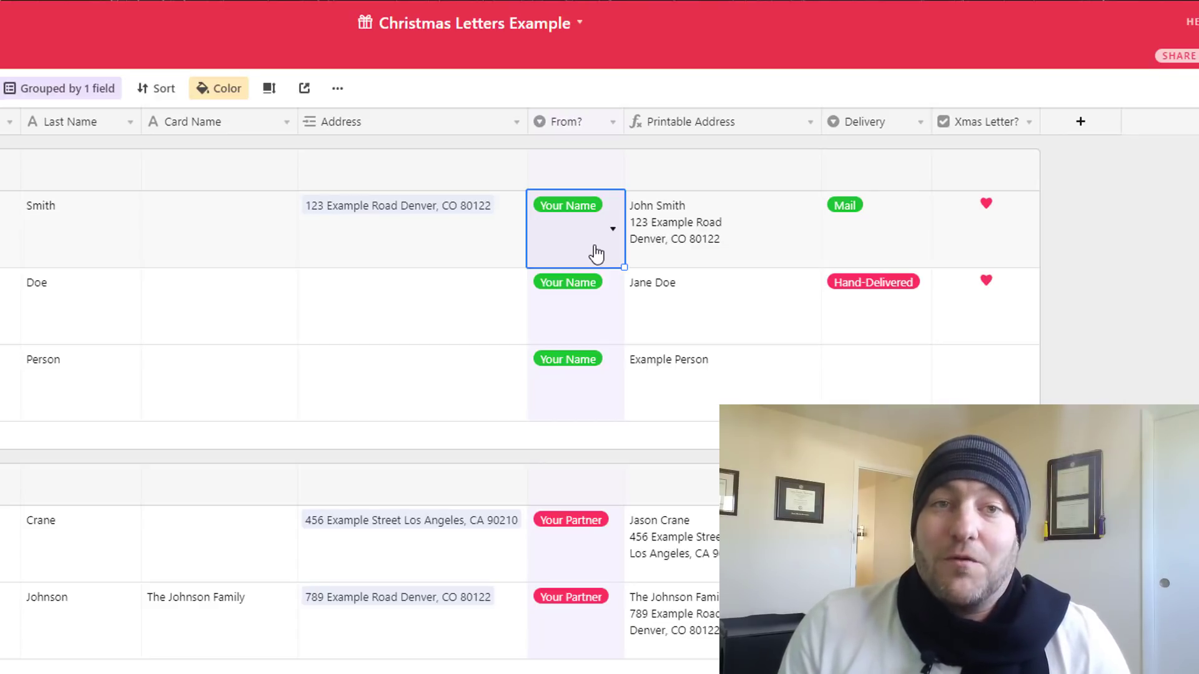
{"action": "left_click", "coordinate": [613, 122]}
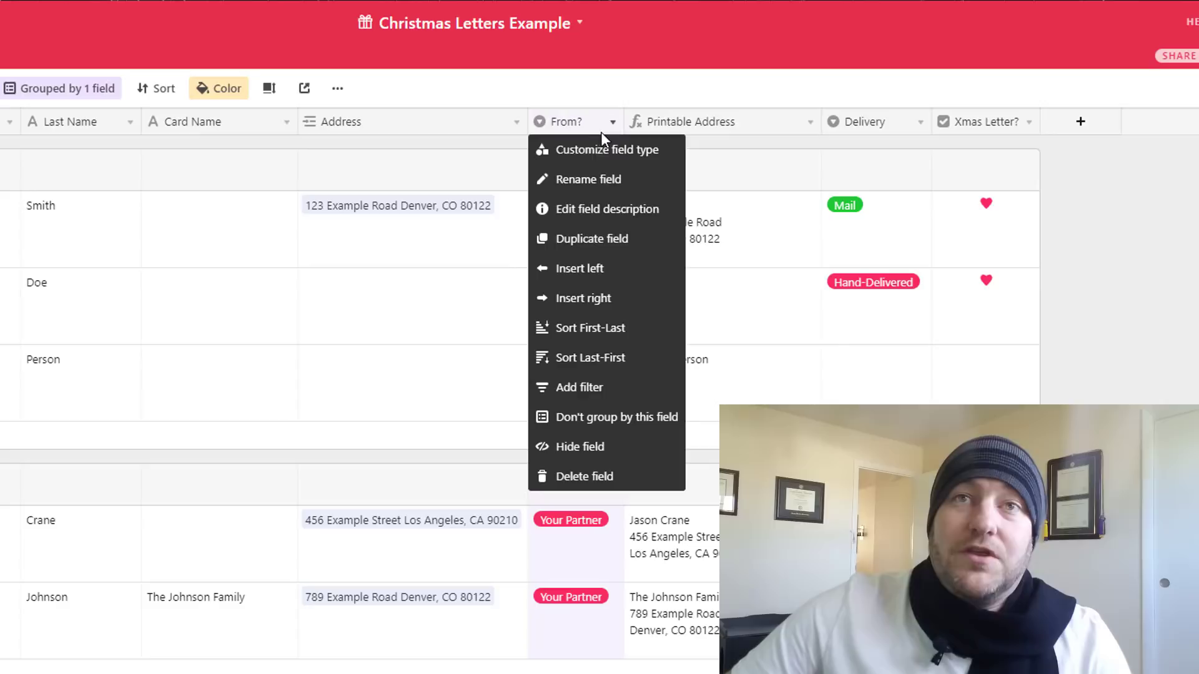
{"action": "left_click", "coordinate": [593, 152]}
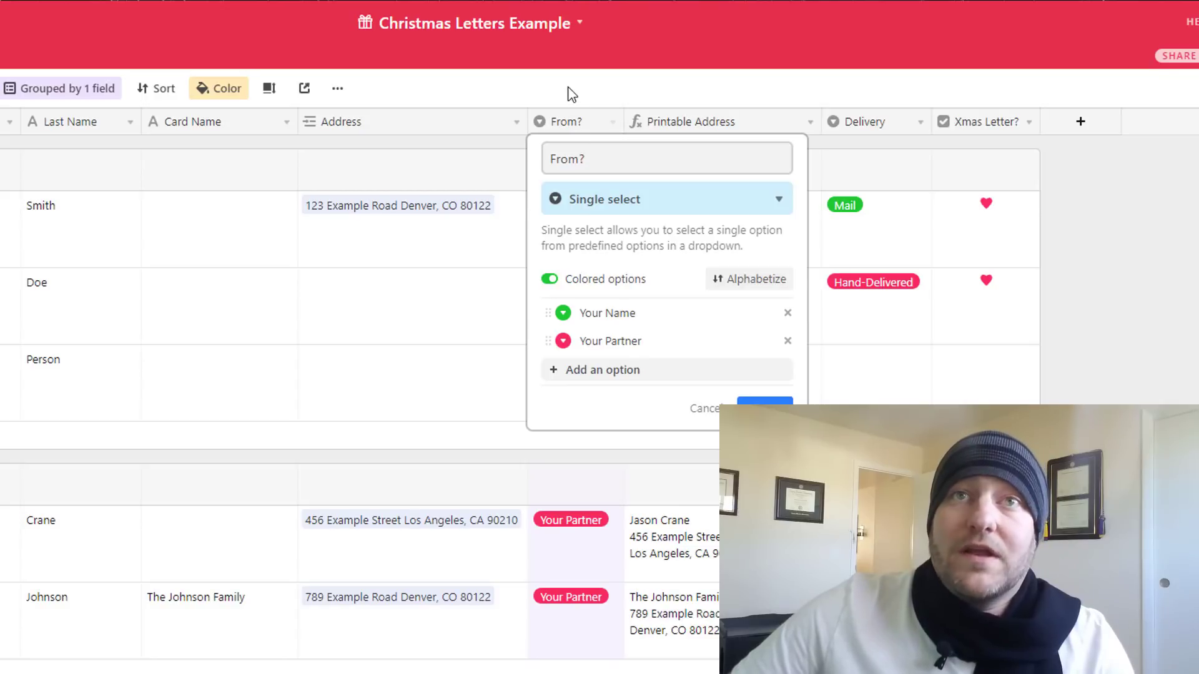
{"action": "left_click", "coordinate": [570, 241]}
{"action": "left_click", "coordinate": [571, 244]}
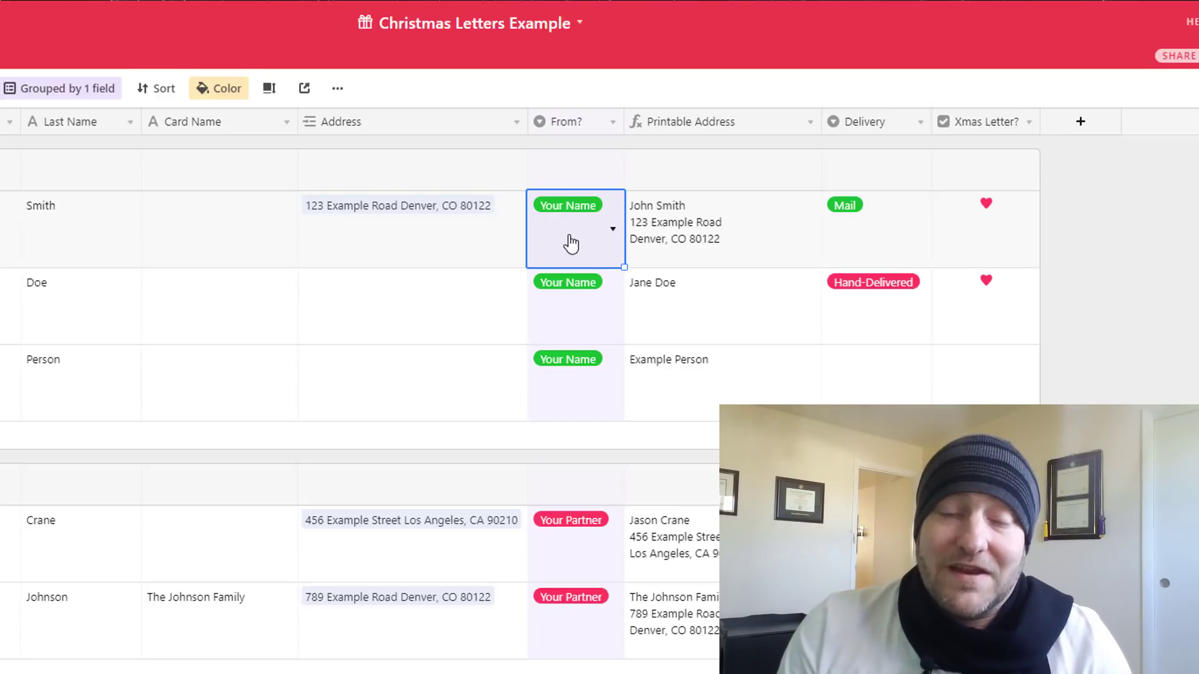
{"action": "left_click", "coordinate": [570, 244]}
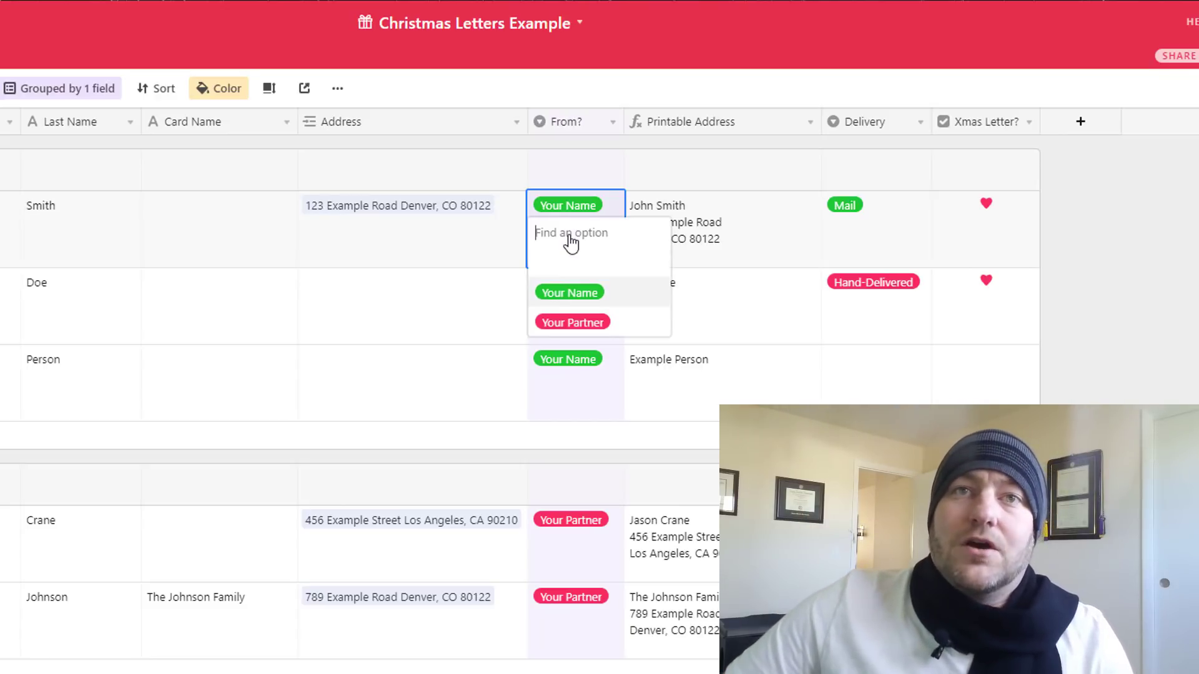
{"action": "left_click", "coordinate": [577, 319]}
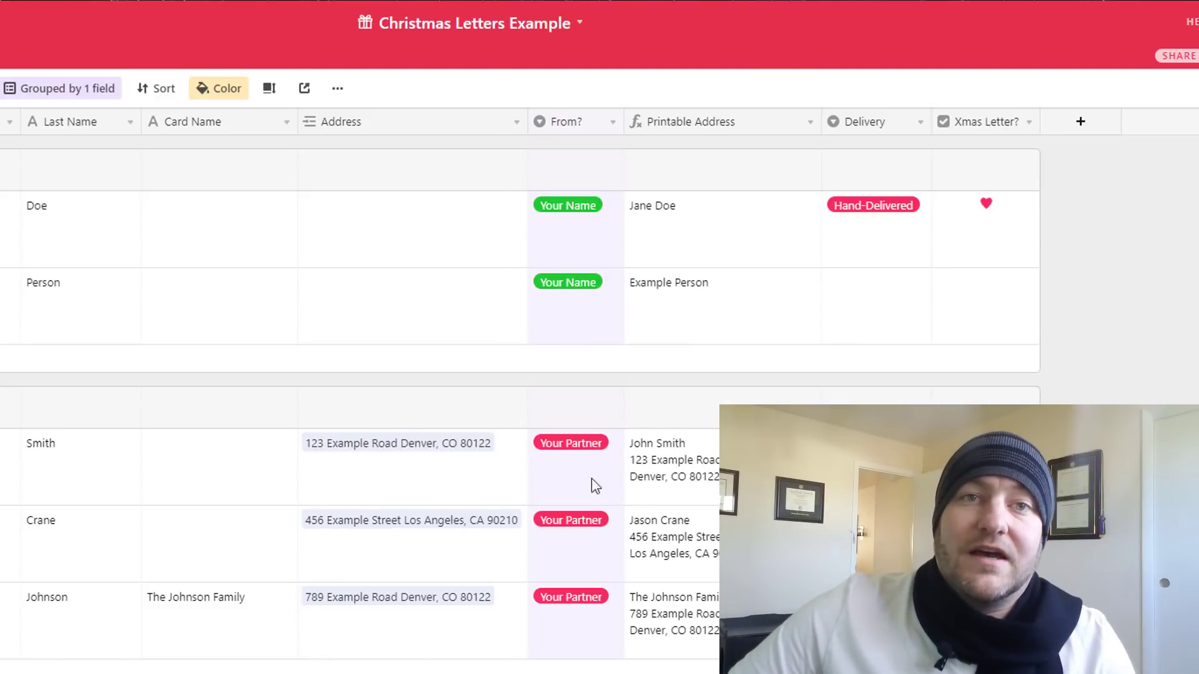
{"action": "left_click", "coordinate": [595, 478]}
{"action": "left_click", "coordinate": [573, 528]}
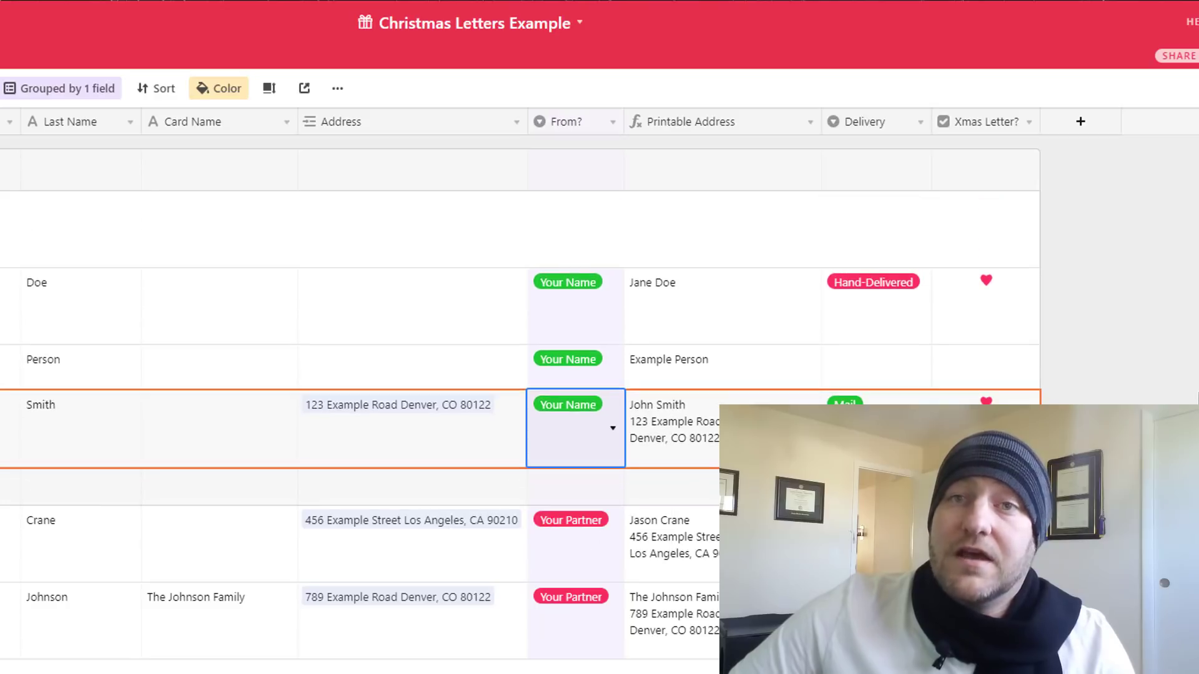
{"action": "left_click", "coordinate": [678, 243]}
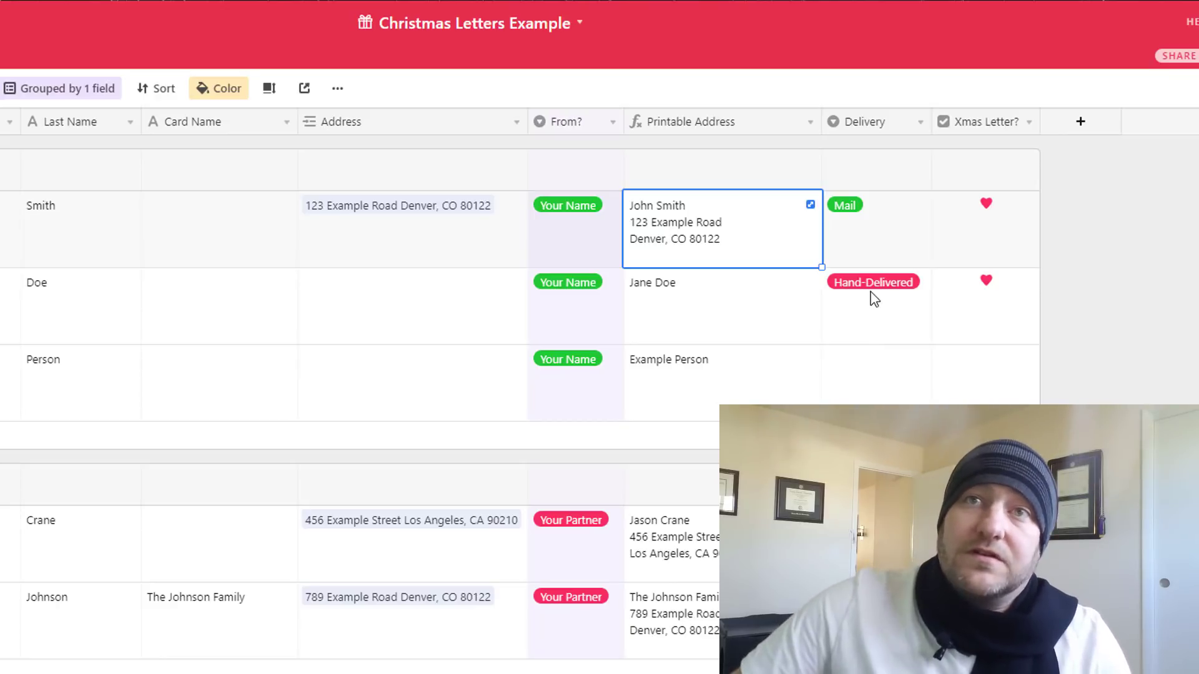
Step: Choose Mail as Example Person's Delivery and expand that record to full detail
{"action": "left_click", "coordinate": [868, 328]}
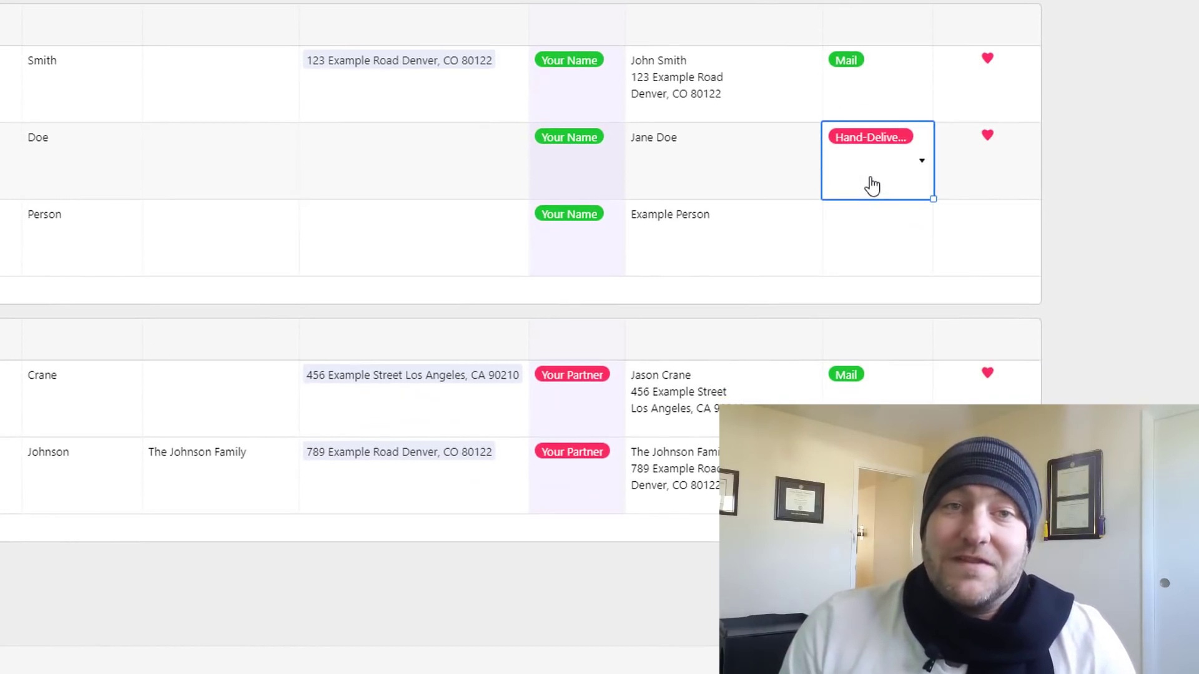
{"action": "double_click", "coordinate": [877, 240]}
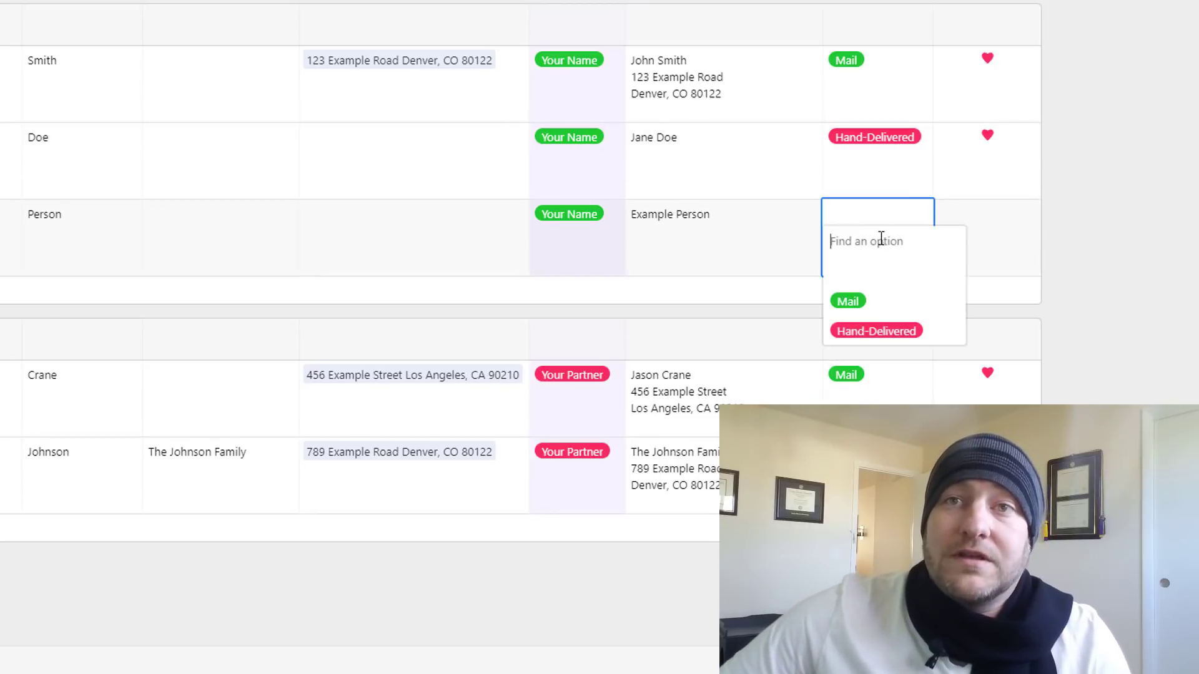
{"action": "left_click", "coordinate": [853, 303]}
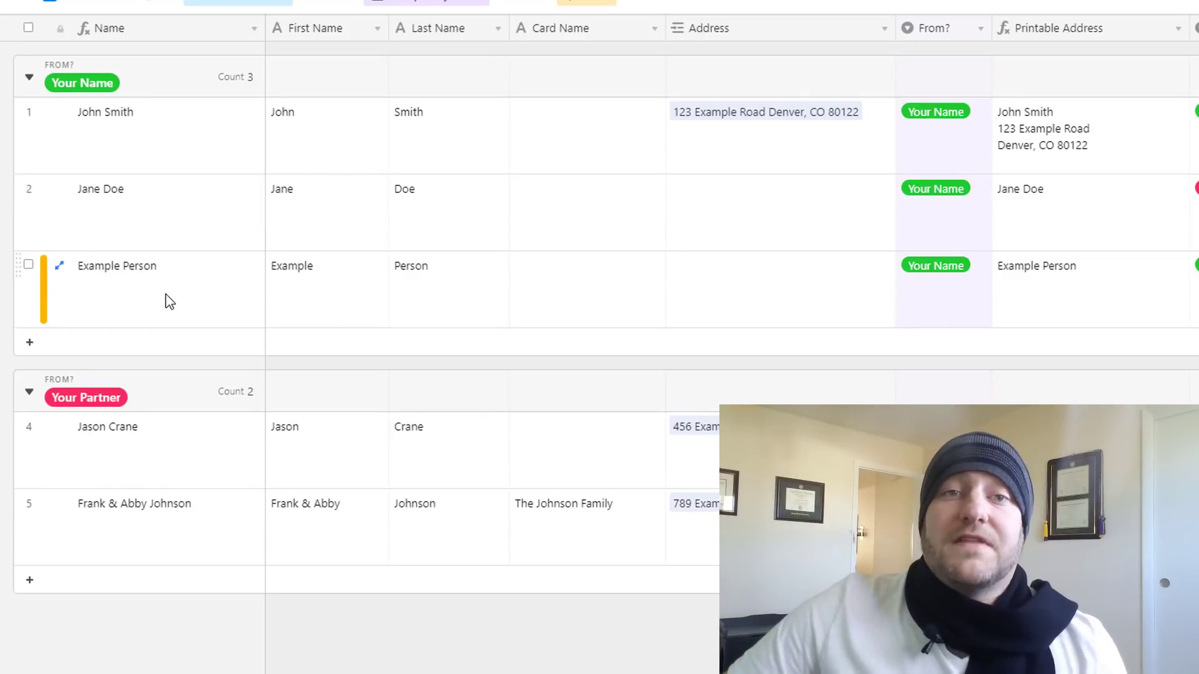
{"action": "left_click", "coordinate": [58, 266]}
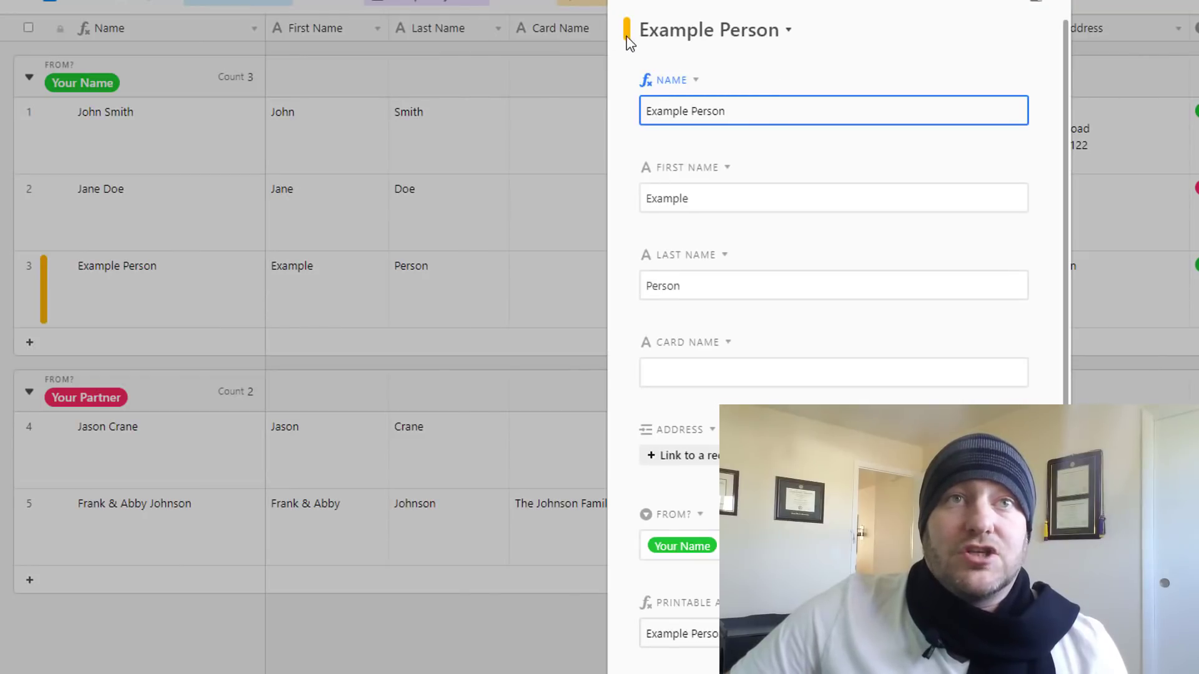
Step: Close the expanded record and tick Example Person's Xmas Letter? checkbox
{"action": "left_click", "coordinate": [550, 133]}
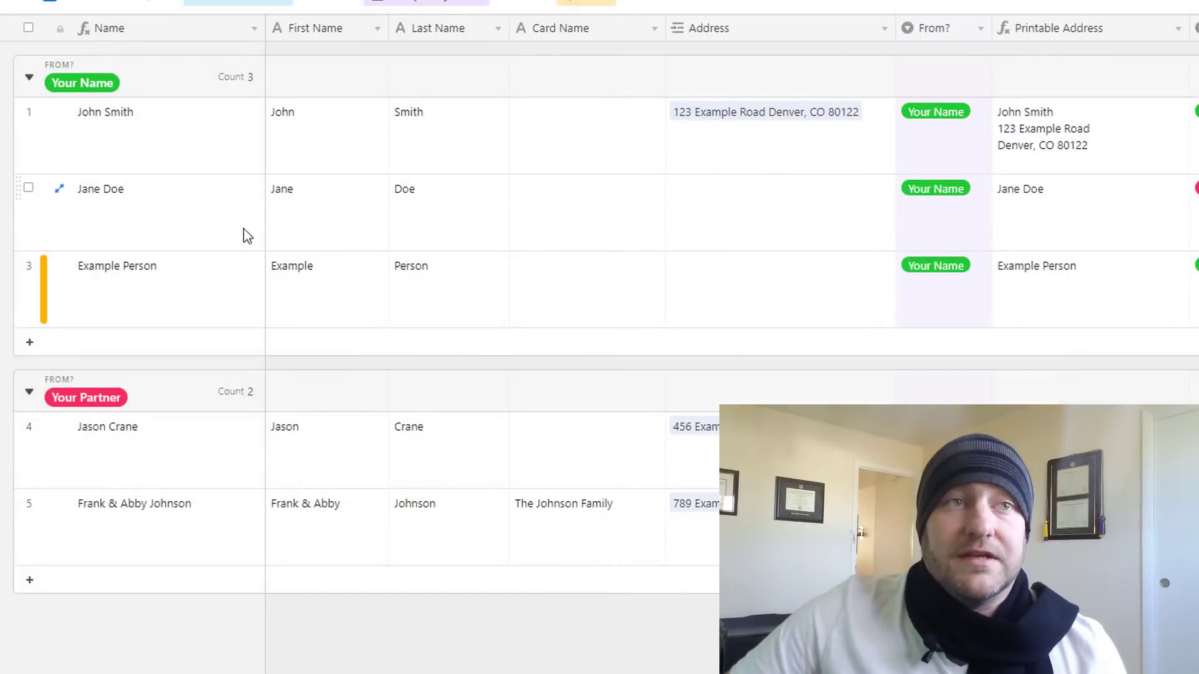
{"action": "left_click", "coordinate": [209, 272]}
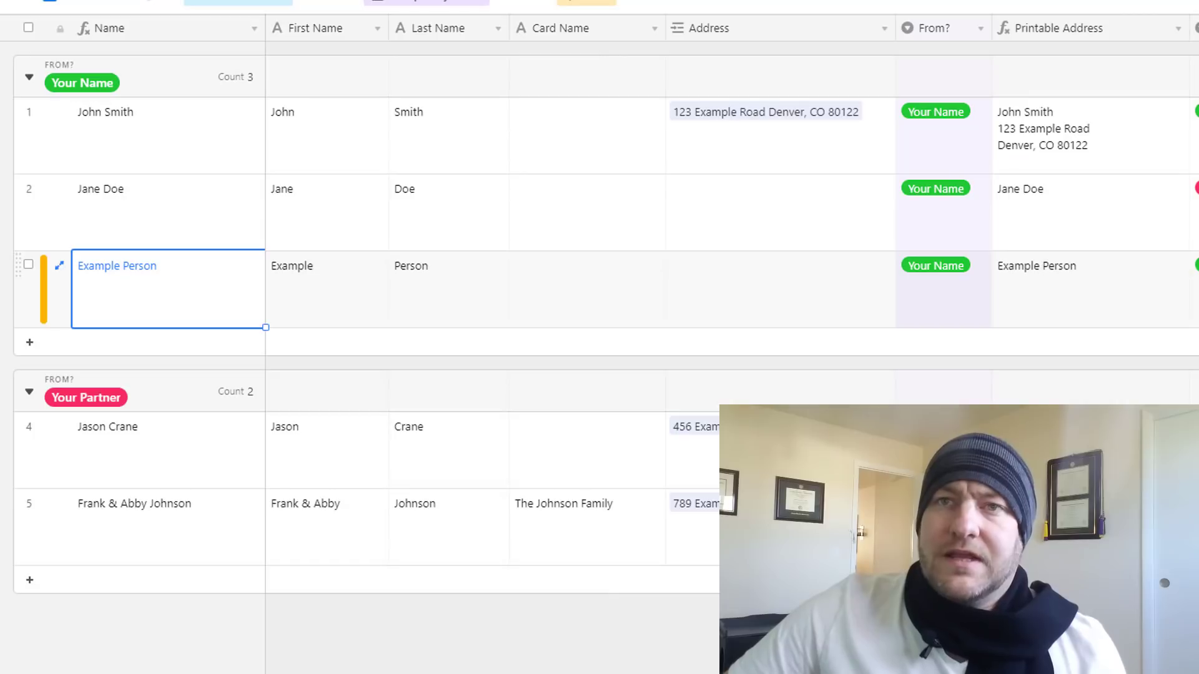
{"action": "left_click", "coordinate": [1192, 289]}
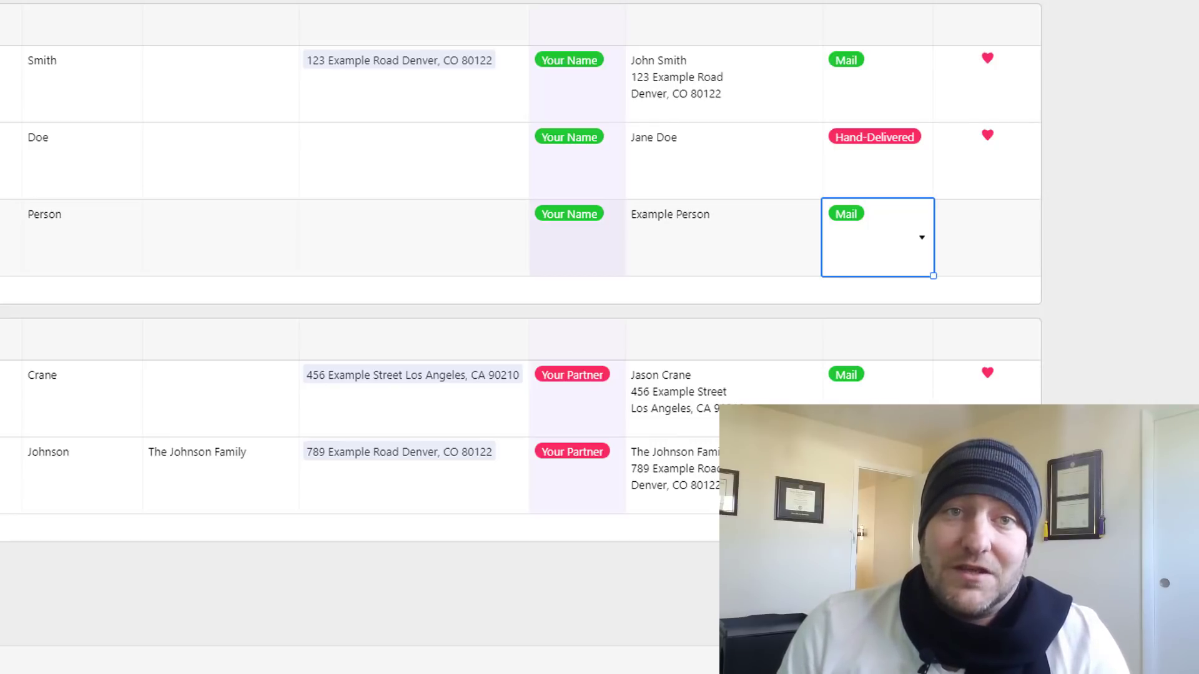
{"action": "left_click", "coordinate": [994, 231]}
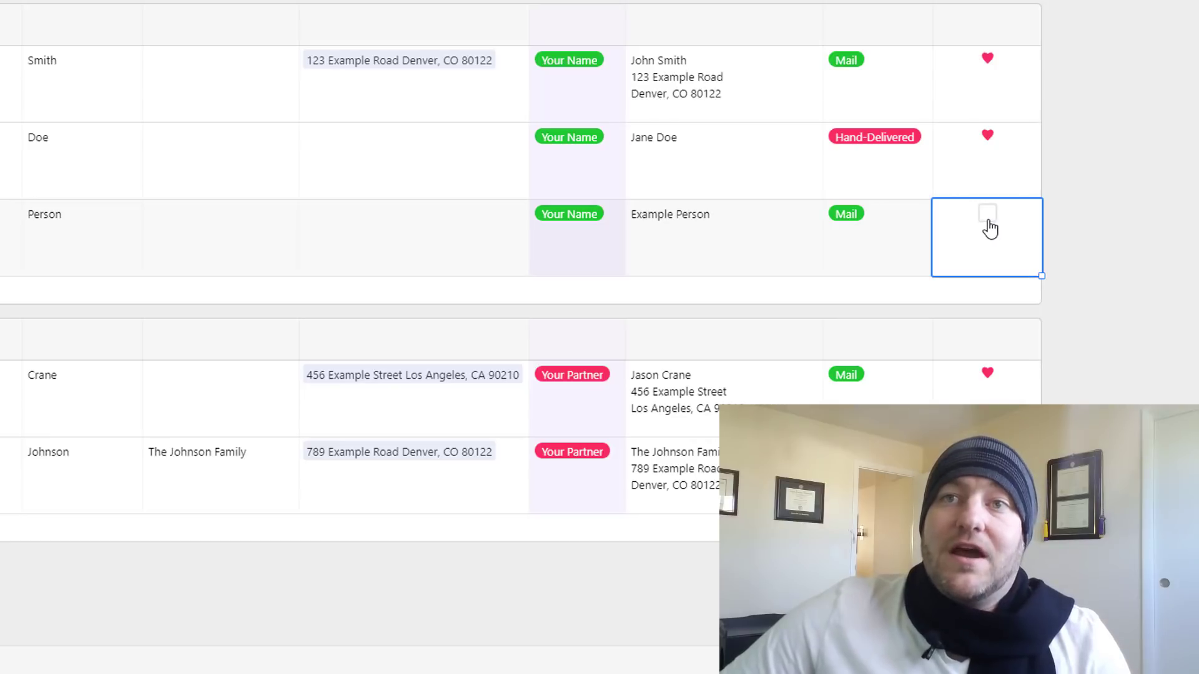
{"action": "left_click", "coordinate": [988, 220]}
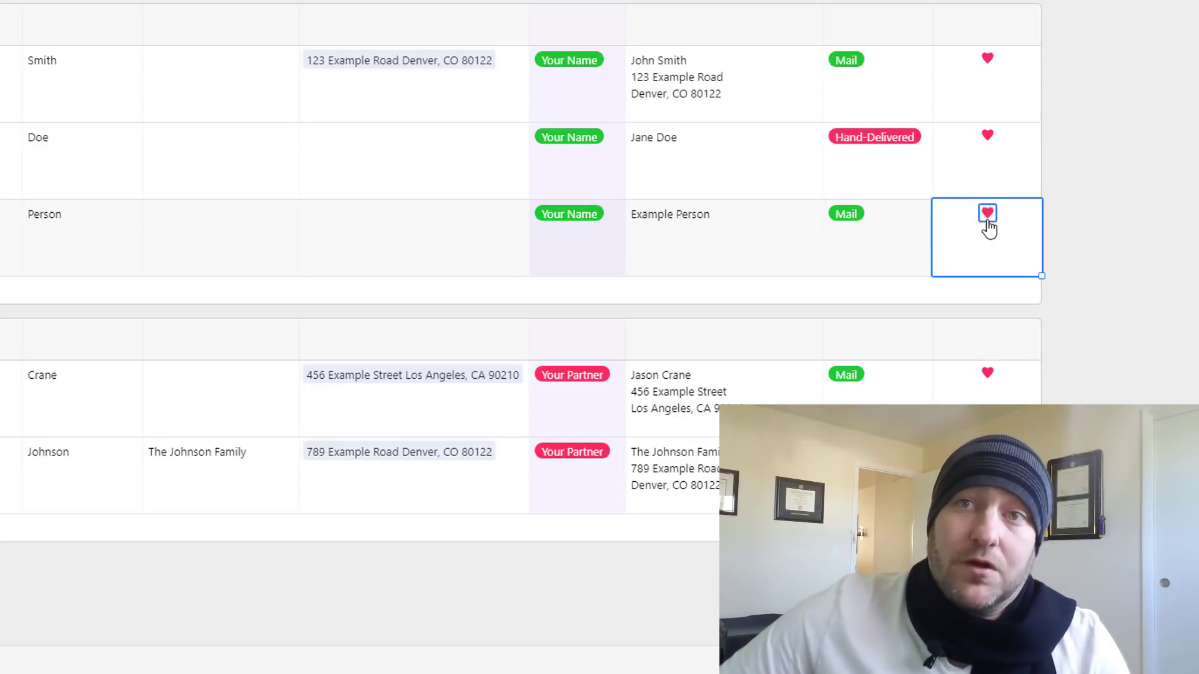
{"action": "left_click", "coordinate": [1079, 228]}
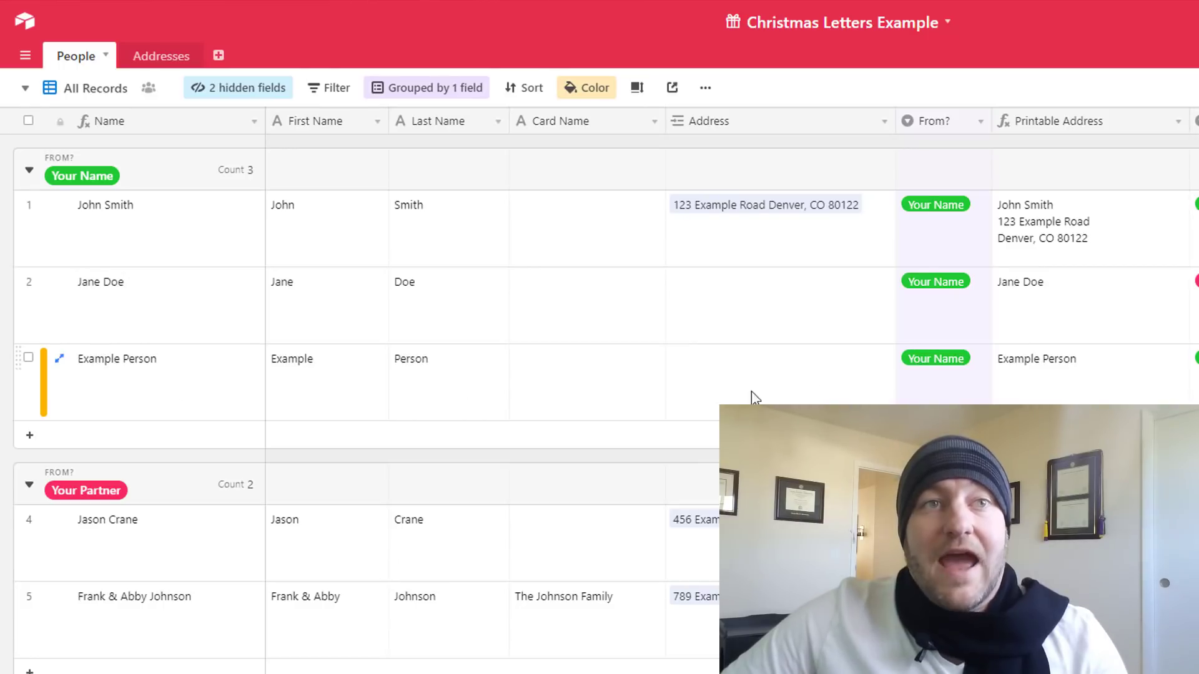
Step: Review the Addresses table's street, city, state and zip values
{"action": "left_click", "coordinate": [179, 60]}
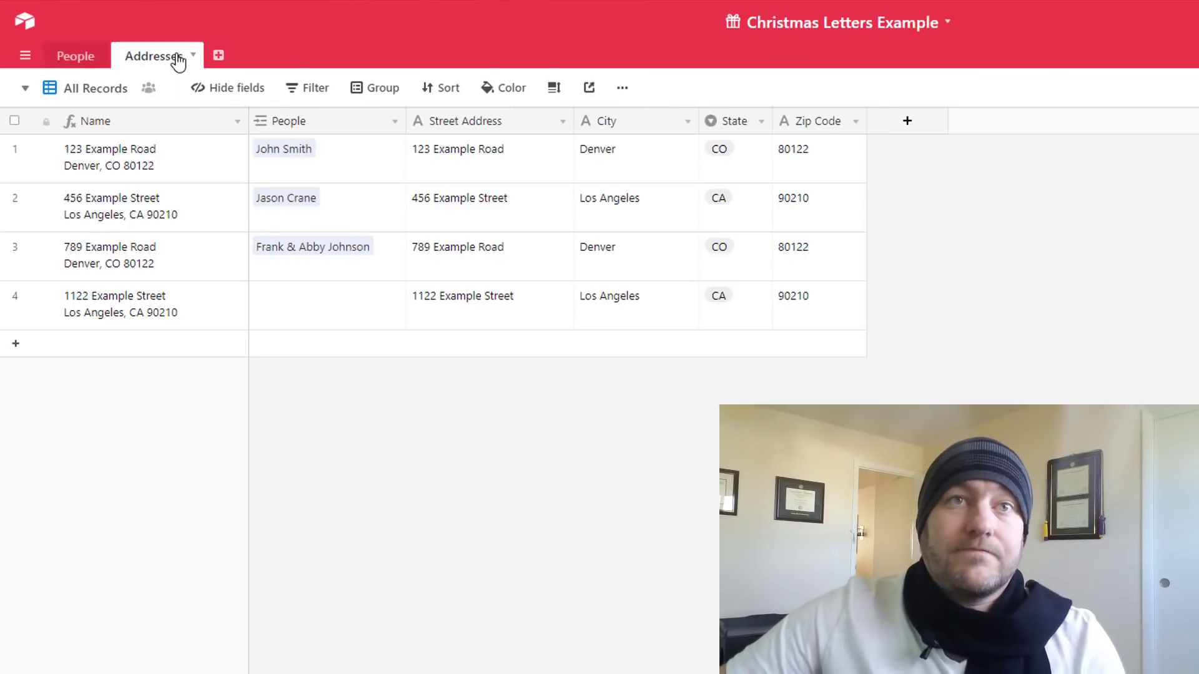
{"action": "left_click", "coordinate": [477, 163]}
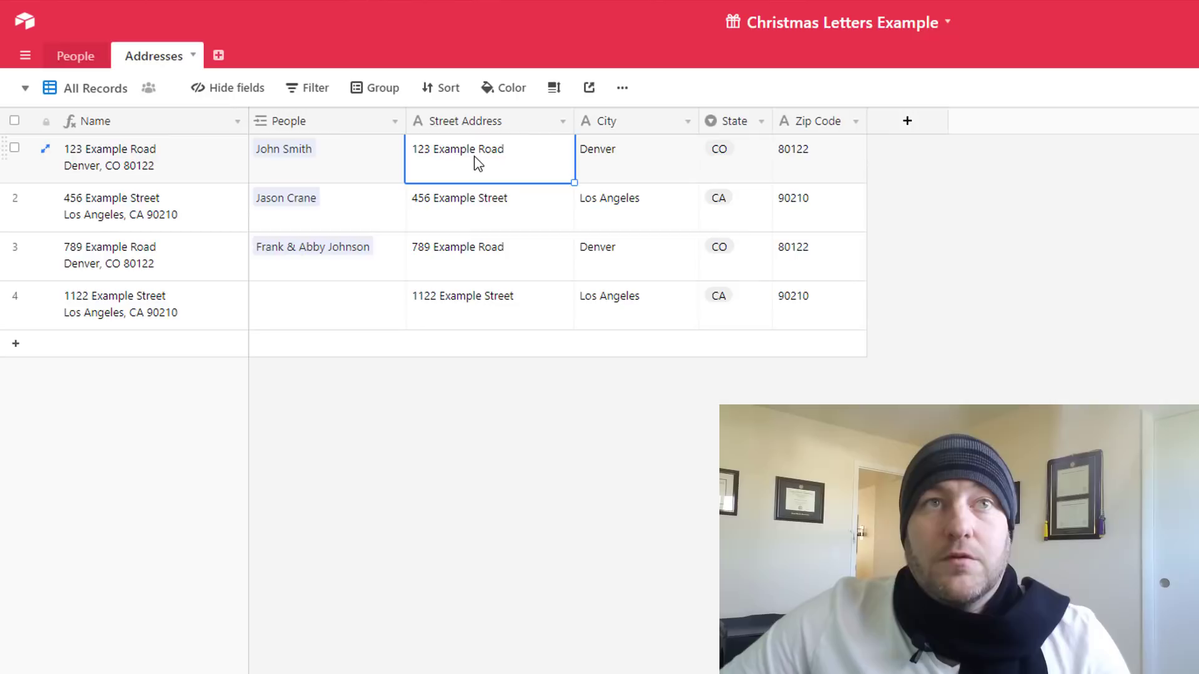
{"action": "left_click", "coordinate": [618, 168]}
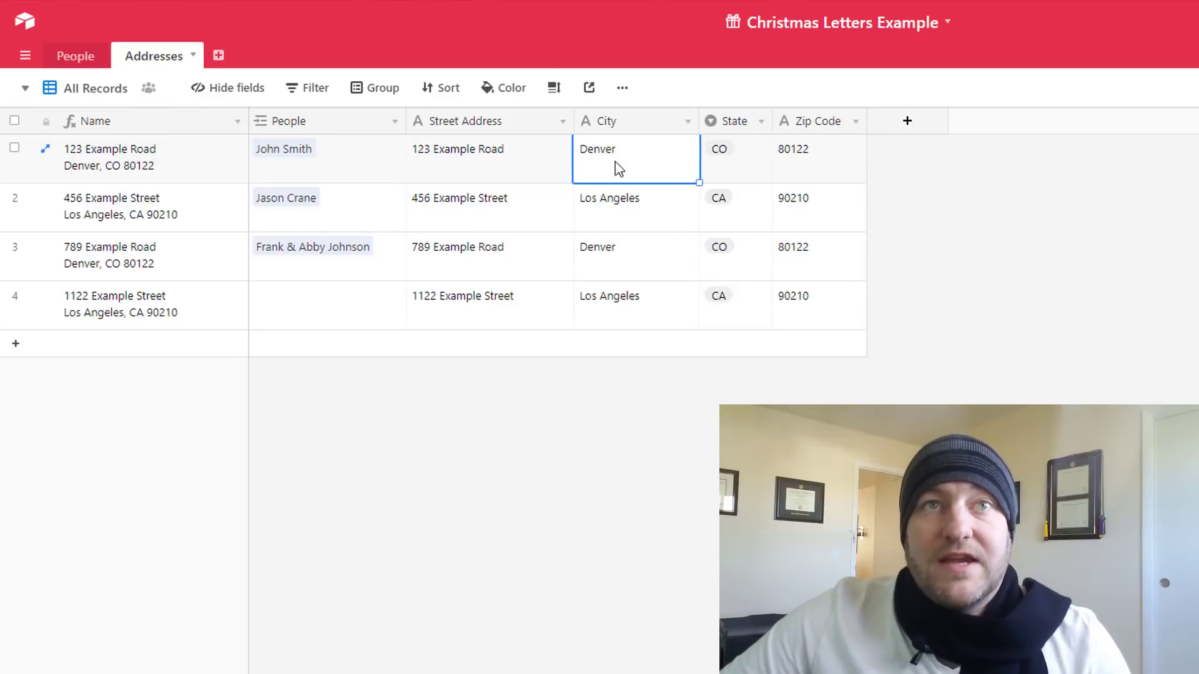
{"action": "left_click", "coordinate": [717, 165]}
{"action": "left_click", "coordinate": [843, 166]}
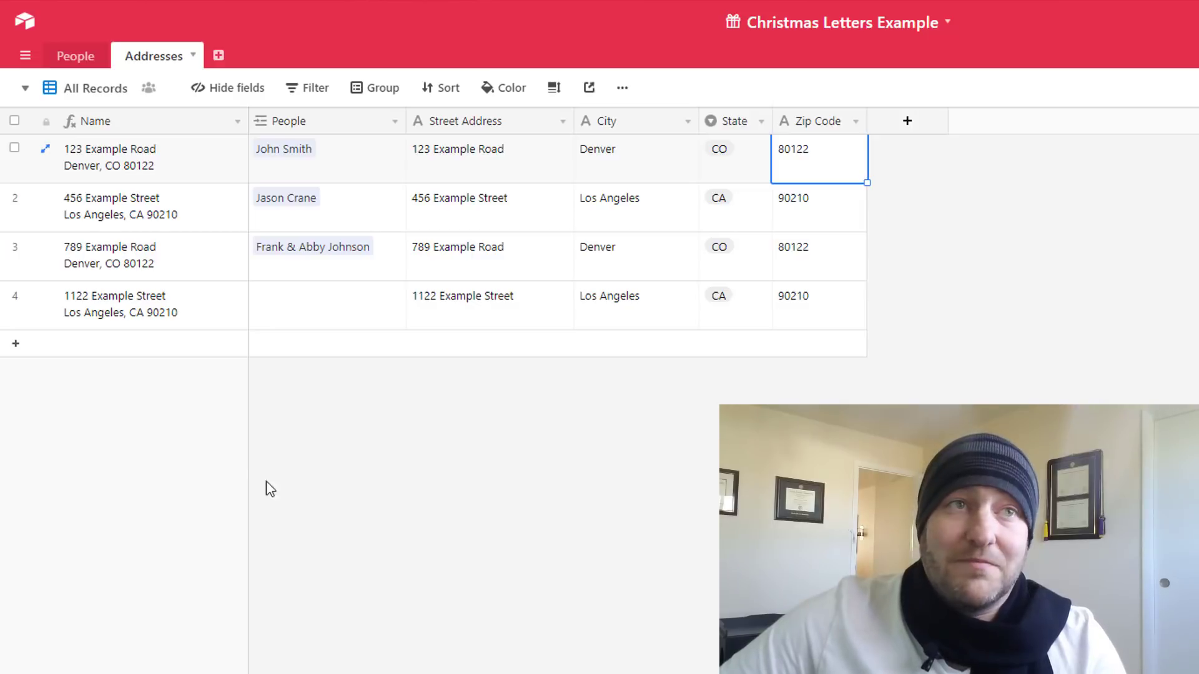
{"action": "left_click", "coordinate": [150, 321]}
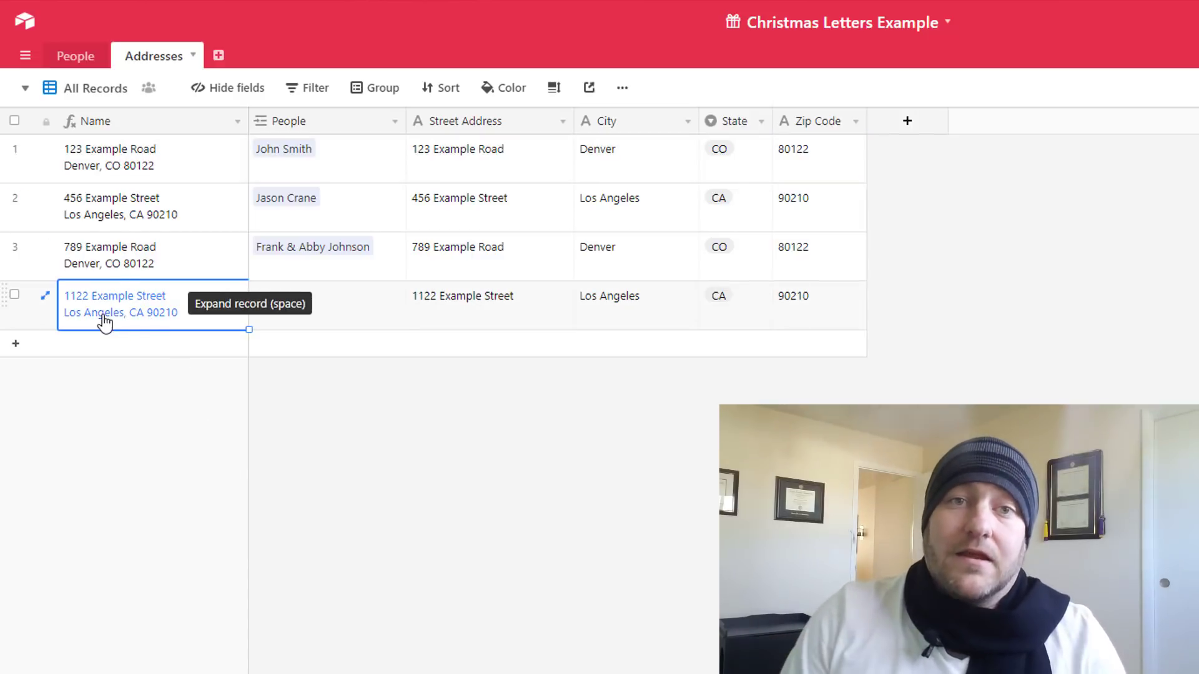
Step: Link Example Person to 789 Example Road's People field and return to People
{"action": "left_click", "coordinate": [293, 275]}
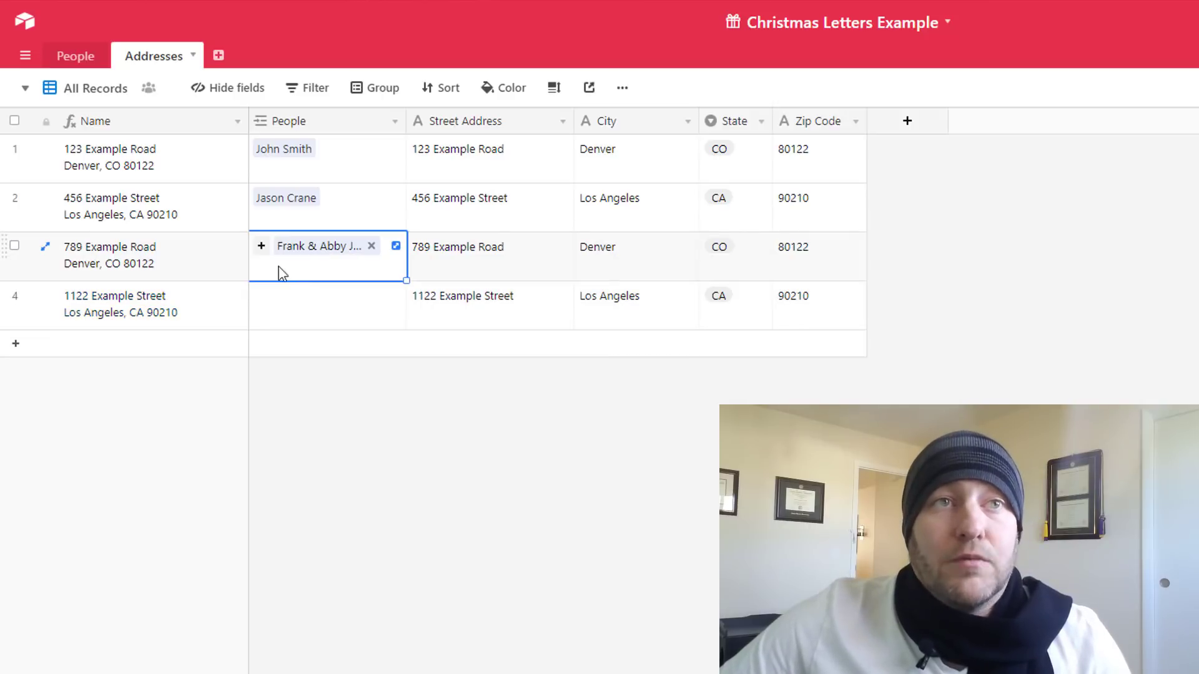
{"action": "left_click", "coordinate": [261, 245]}
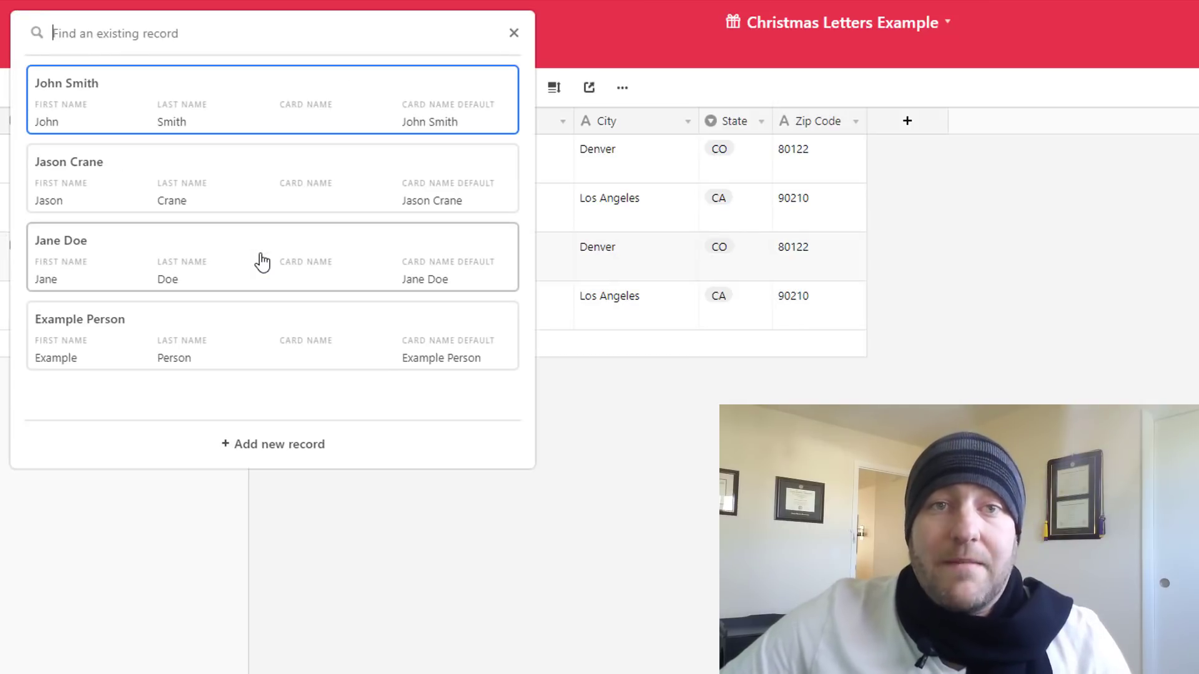
{"action": "left_click", "coordinate": [212, 337]}
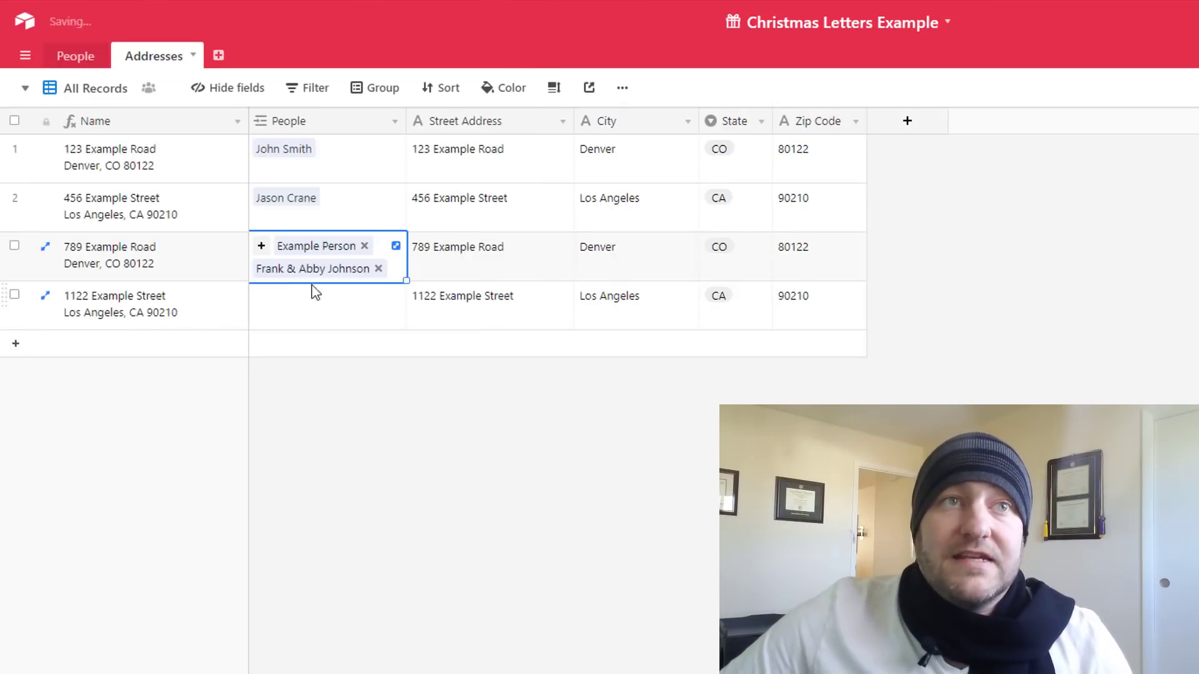
{"action": "left_click", "coordinate": [345, 364]}
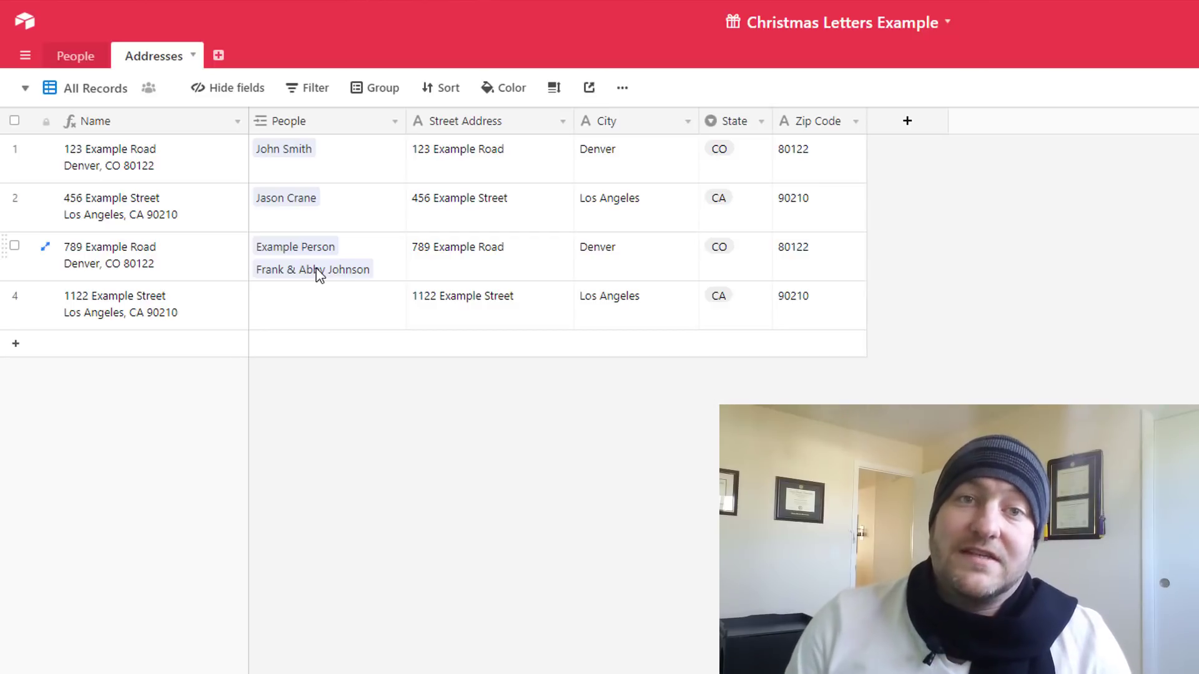
{"action": "left_click", "coordinate": [75, 55]}
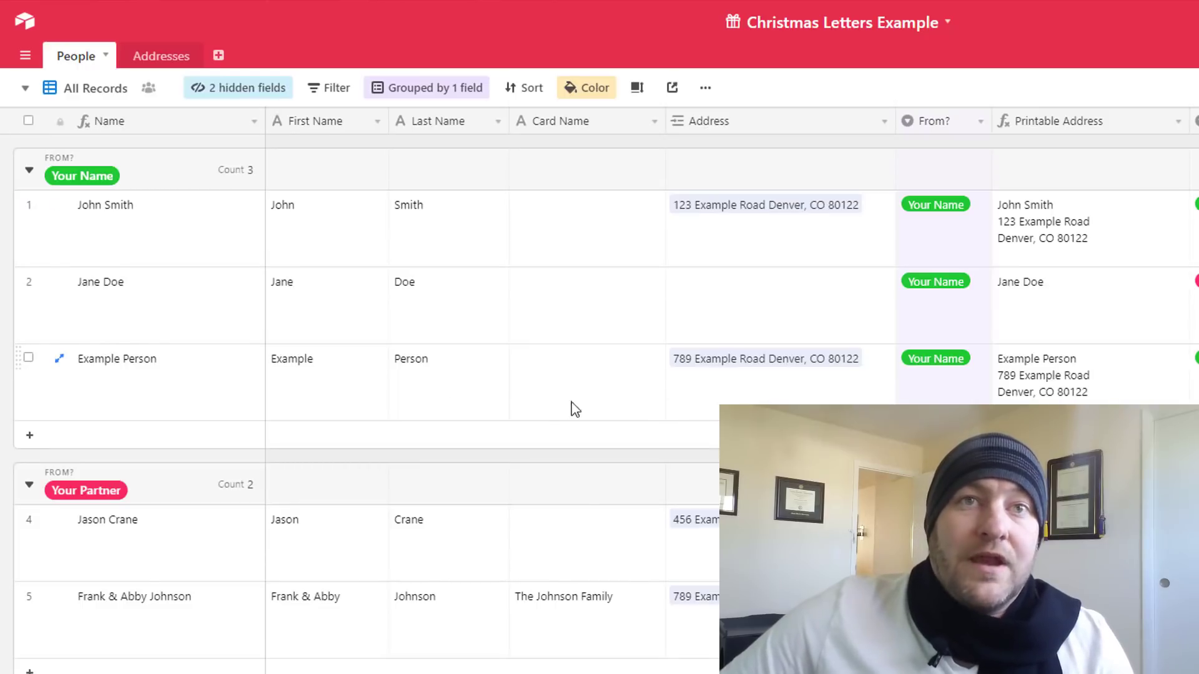
{"action": "left_click", "coordinate": [131, 384]}
{"action": "left_click", "coordinate": [776, 395]}
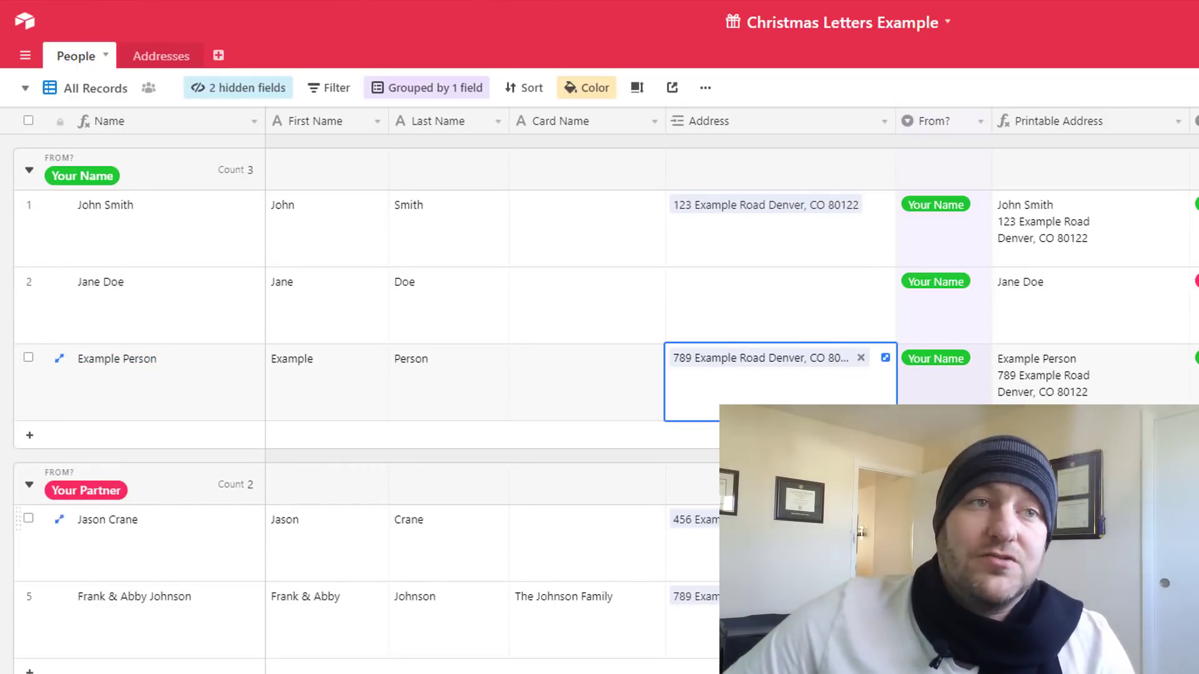
{"action": "left_click", "coordinate": [767, 618]}
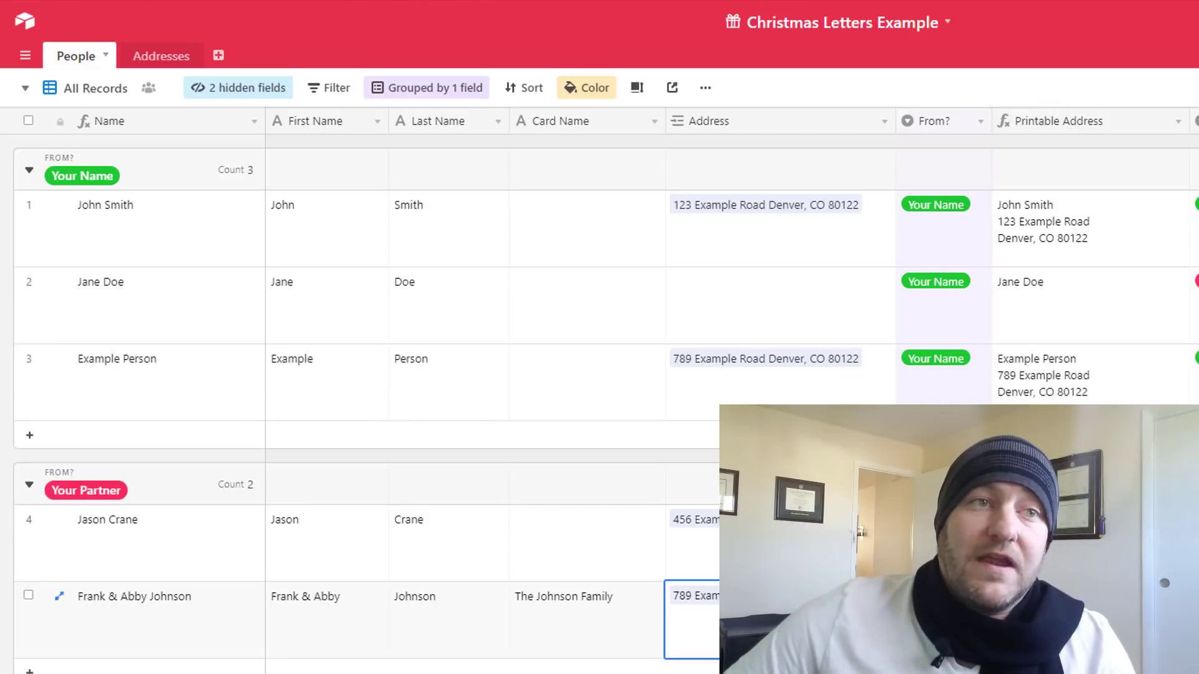
{"action": "left_click", "coordinate": [776, 396]}
{"action": "left_click", "coordinate": [1060, 392]}
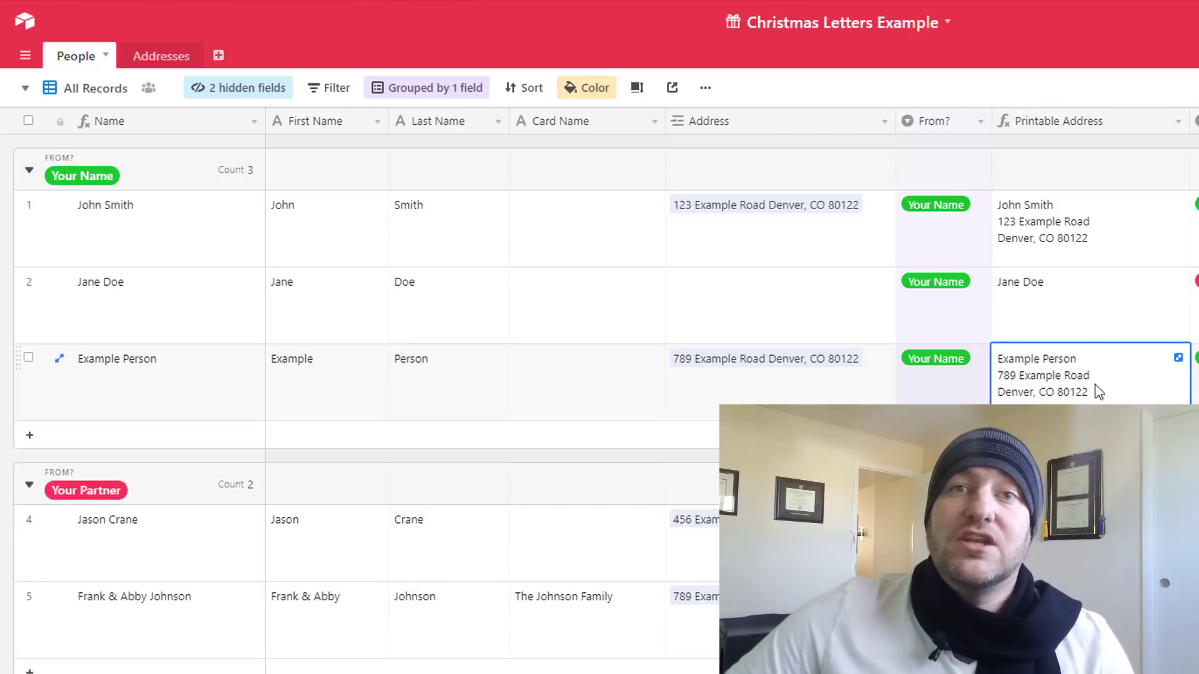
{"action": "key", "text": "Escape"}
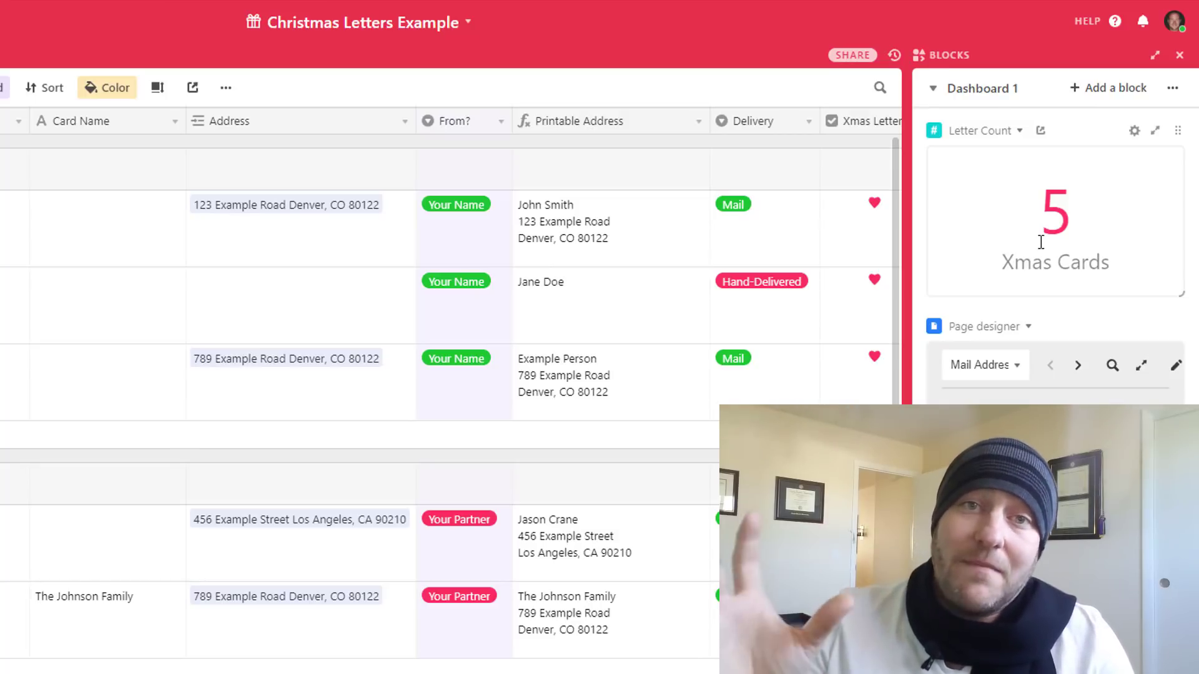
Step: Check John Smith's Xmas Letter? value and show the Page designer envelopes full screen
{"action": "left_click", "coordinate": [873, 211]}
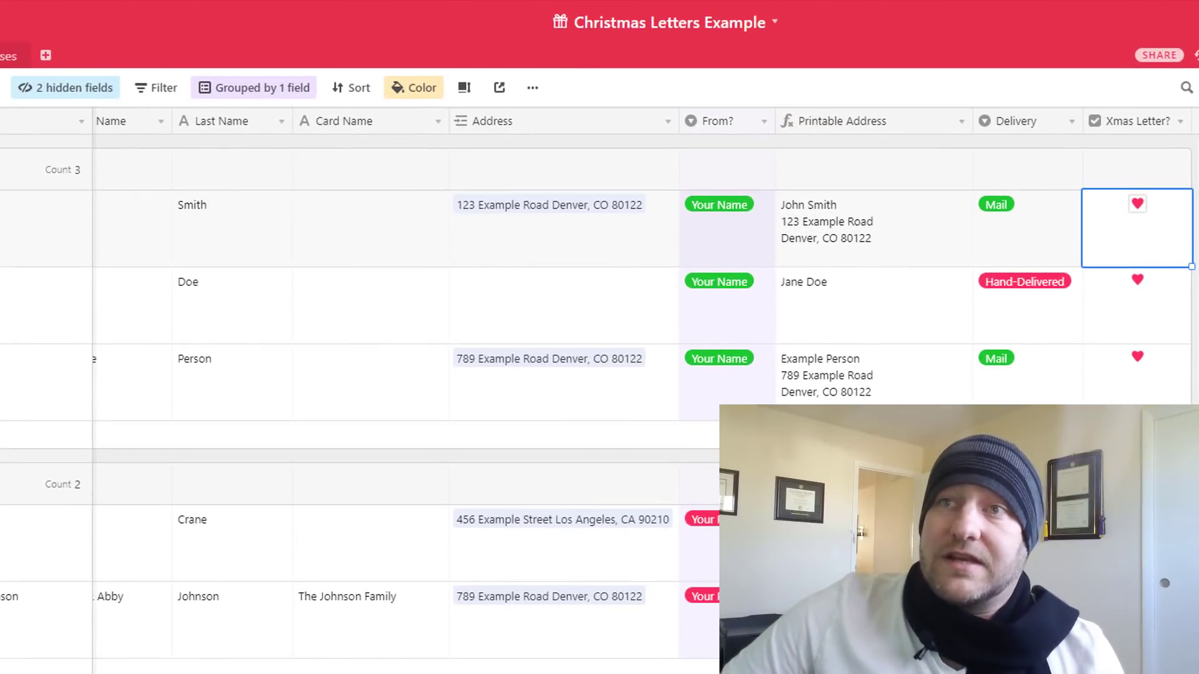
{"action": "left_click", "coordinate": [1155, 187]}
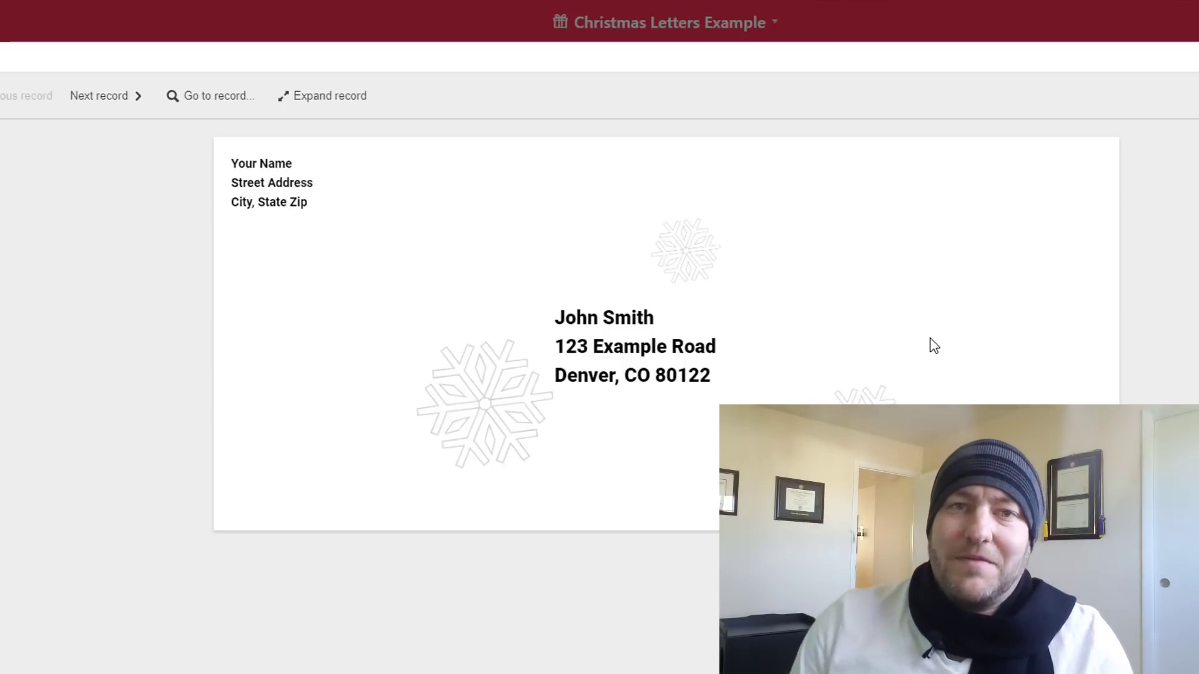
Step: Page forward to the last envelope, then back twice to Example Person's envelope
{"action": "left_click", "coordinate": [121, 105]}
{"action": "left_click", "coordinate": [120, 103]}
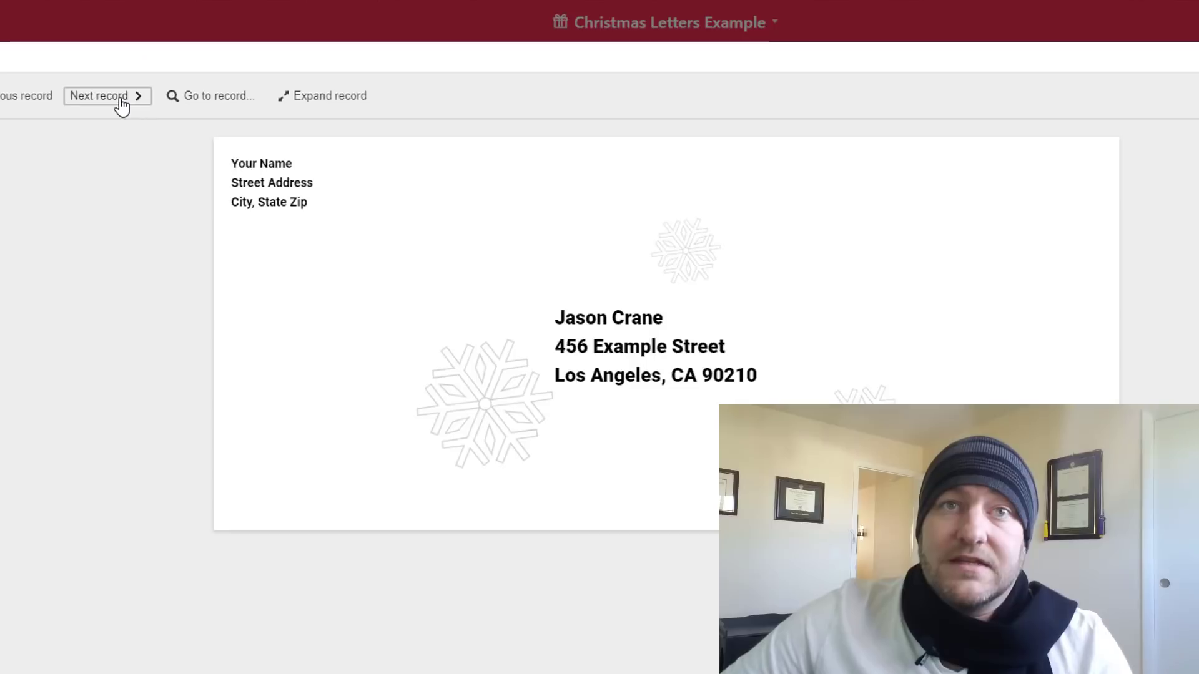
{"action": "left_click", "coordinate": [121, 103]}
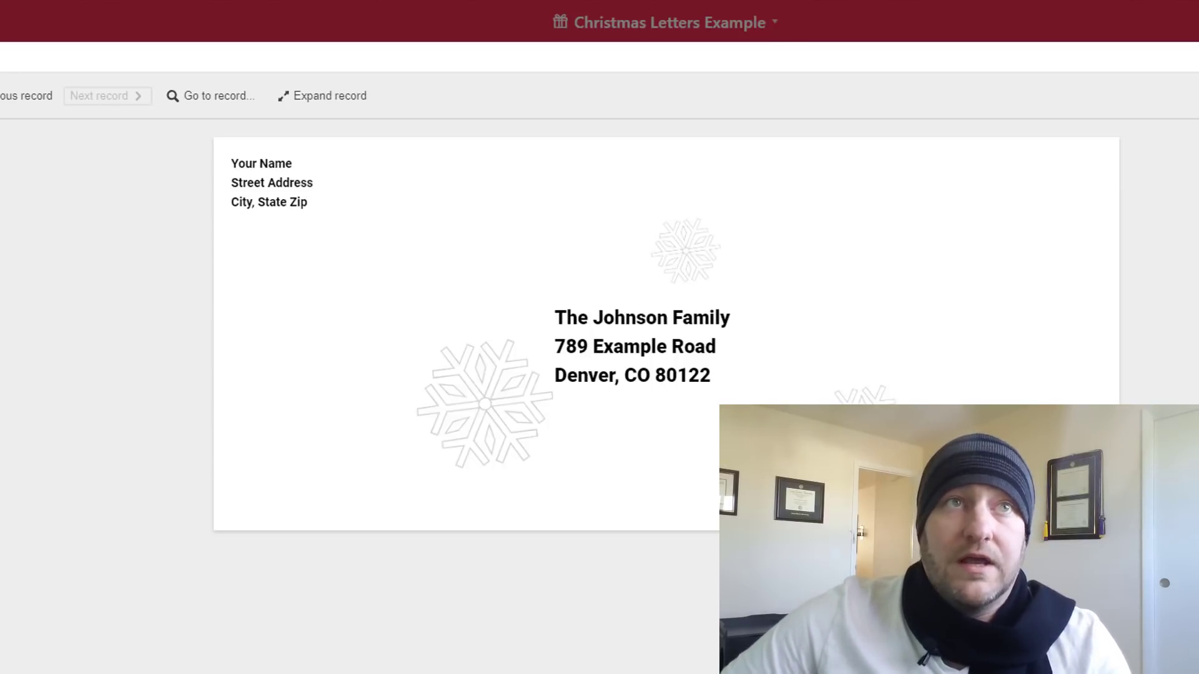
{"action": "left_click", "coordinate": [2, 99]}
{"action": "left_click", "coordinate": [1, 100]}
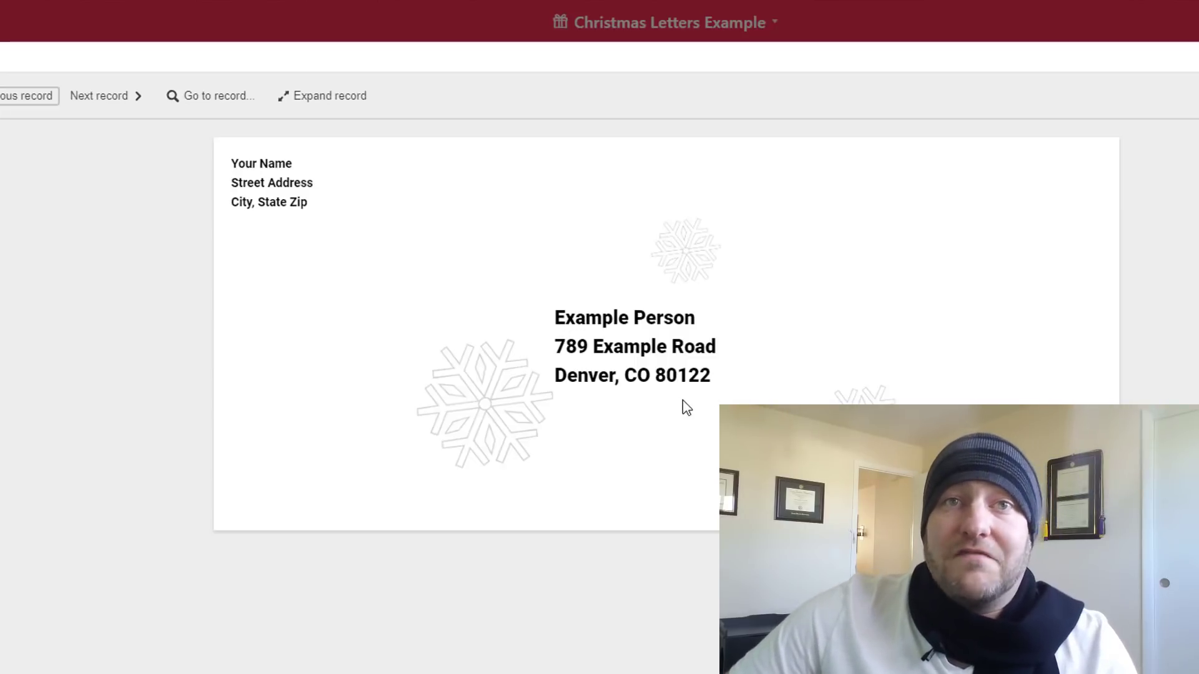
Step: Print envelopes from records in the Mail Addresses view
{"action": "key", "text": "ctrl+p"}
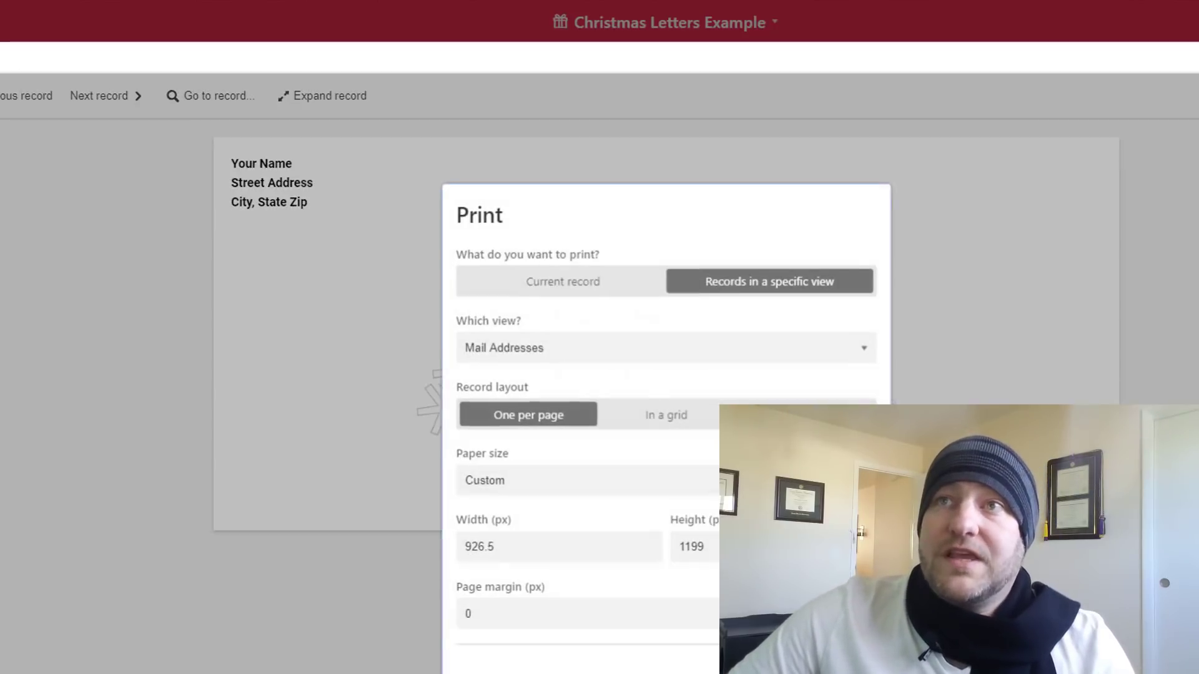
{"action": "left_click", "coordinate": [558, 359]}
{"action": "left_click", "coordinate": [542, 400]}
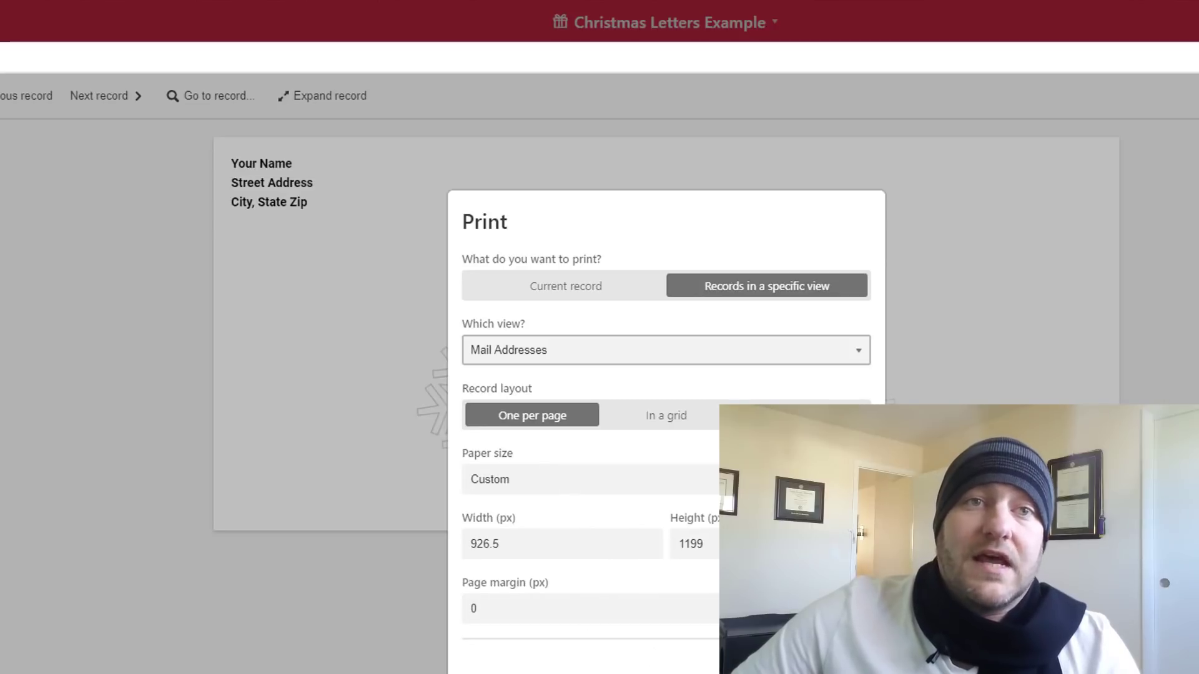
{"action": "key", "text": "Escape"}
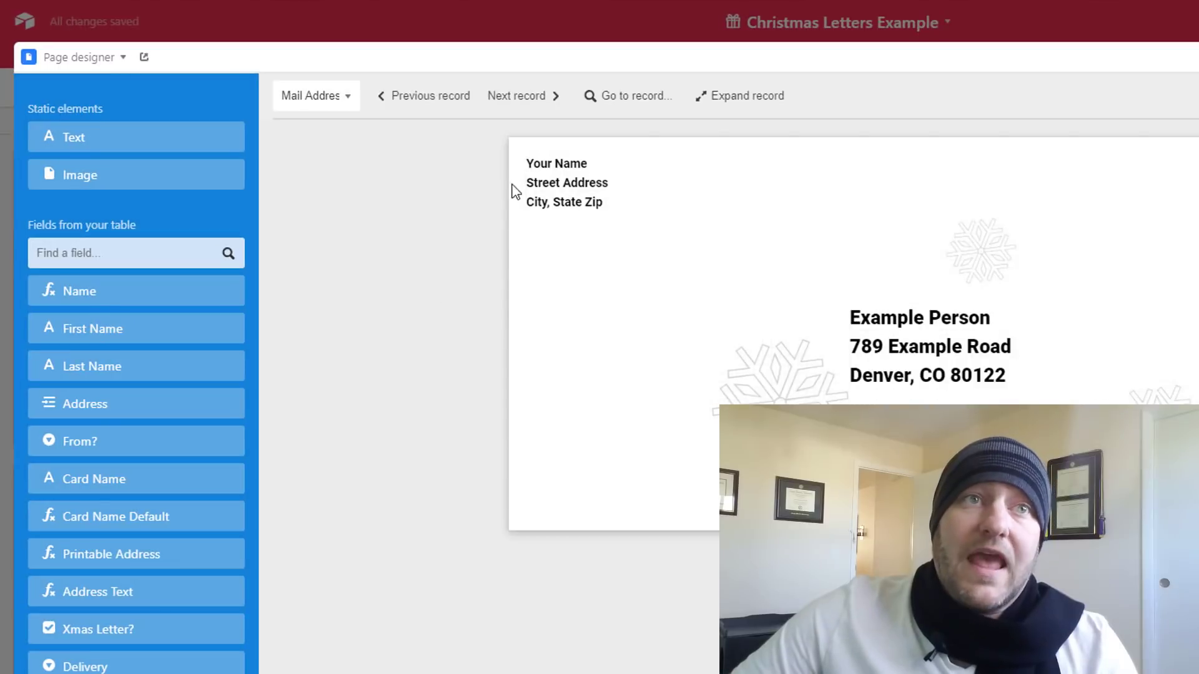
{"action": "left_click", "coordinate": [569, 178]}
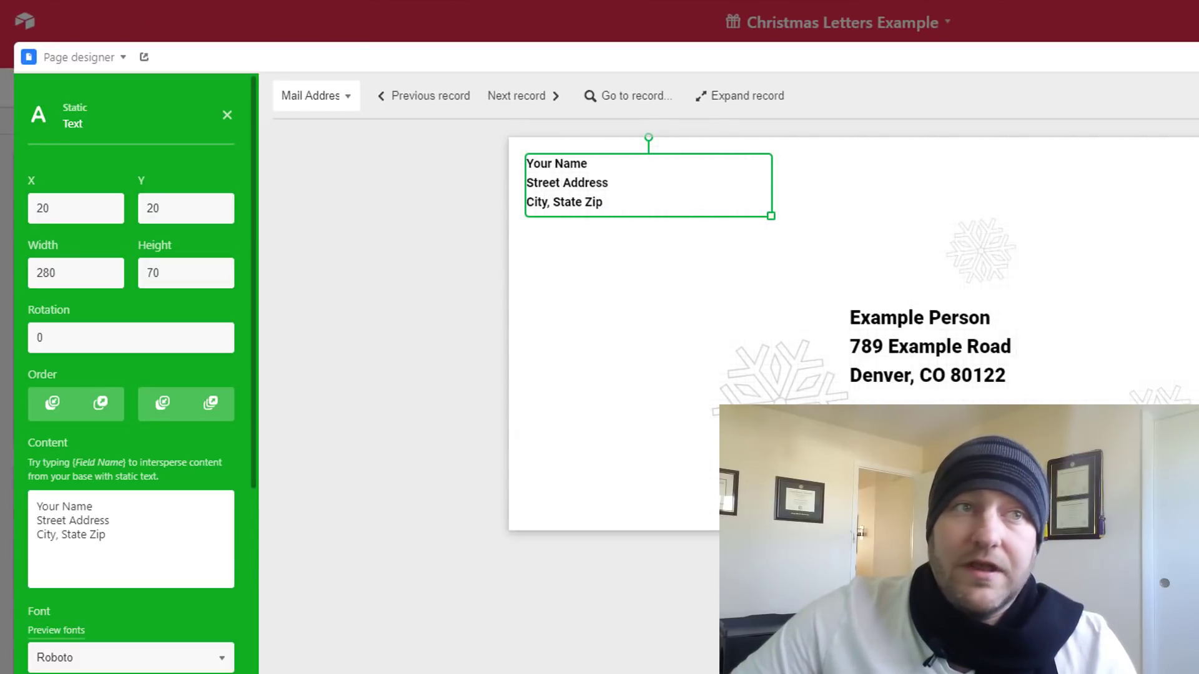
{"action": "left_click_drag", "start_coordinate": [137, 538], "coordinate": [37, 503]}
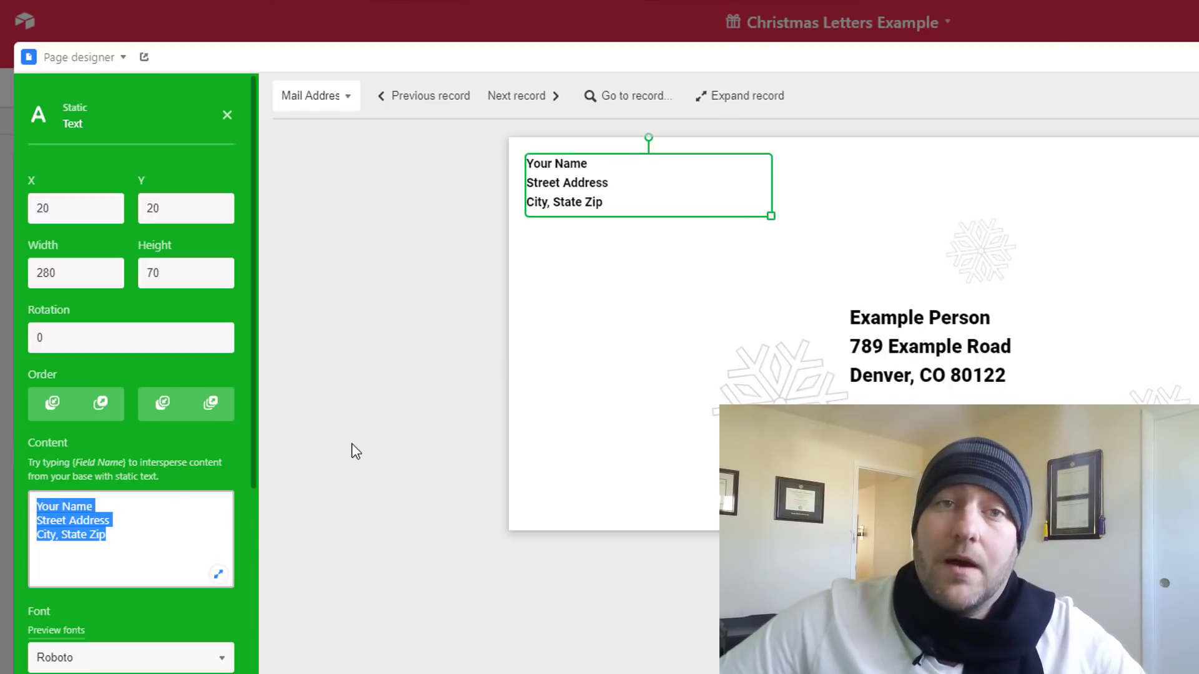
{"action": "left_click", "coordinate": [383, 331]}
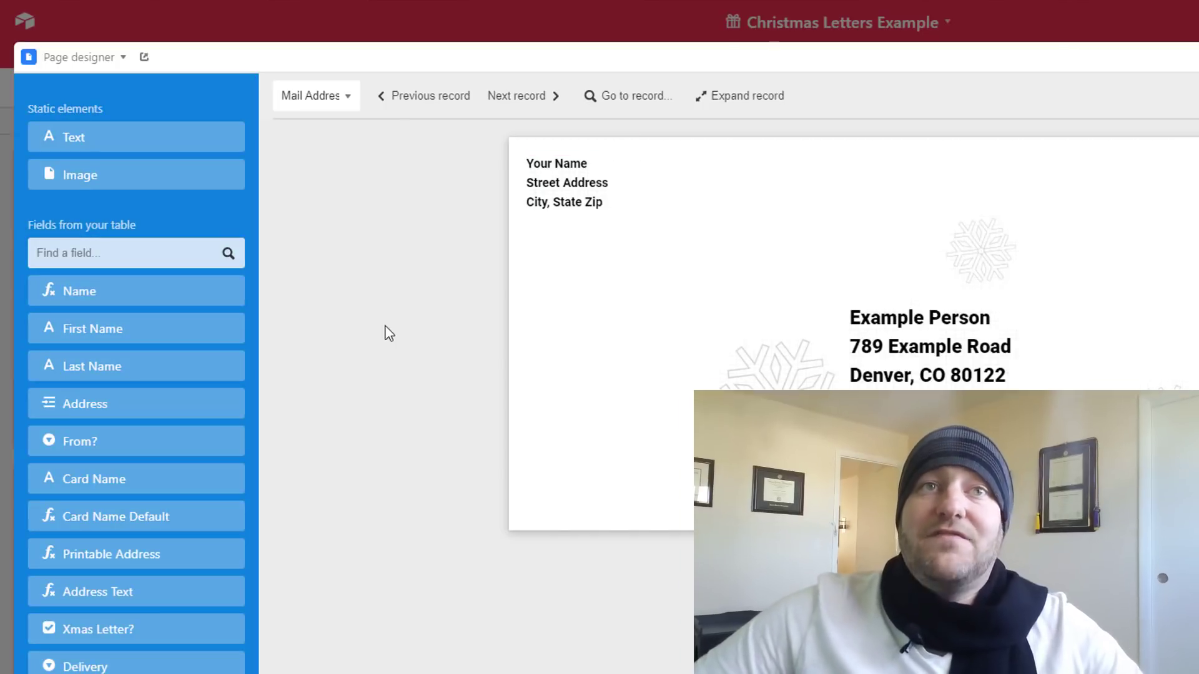